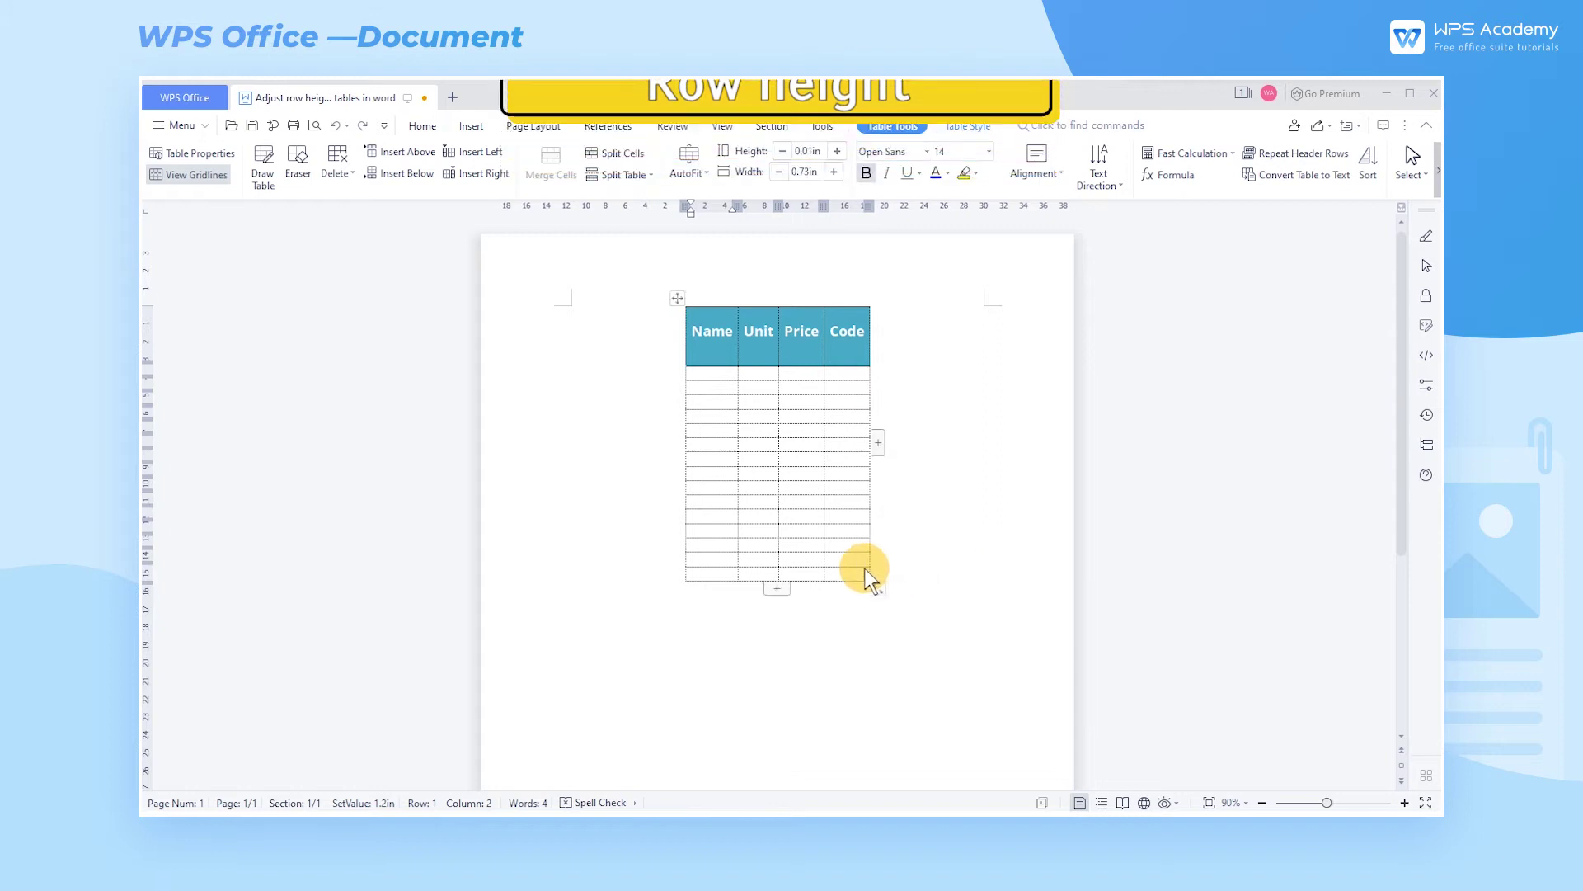
Drag-select all body rows of the Name/Unit/Price/Code table below the header
left_click_drag(858, 570, 705, 377)
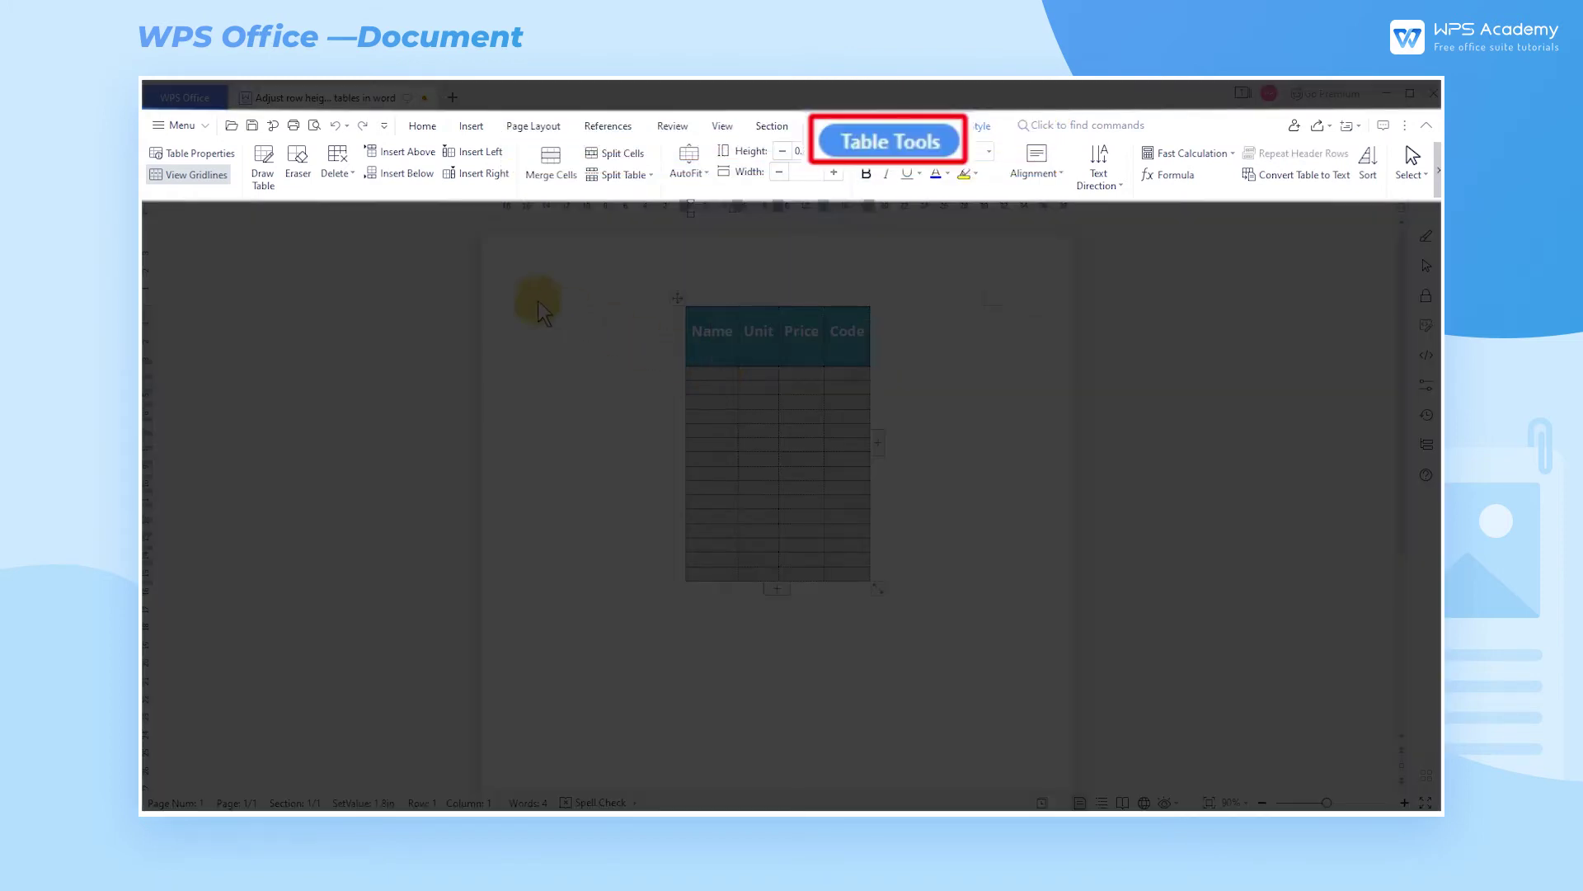
Specify a 0.5-inch row height for table rows 2–16 in Table Properties
left_click(262, 148)
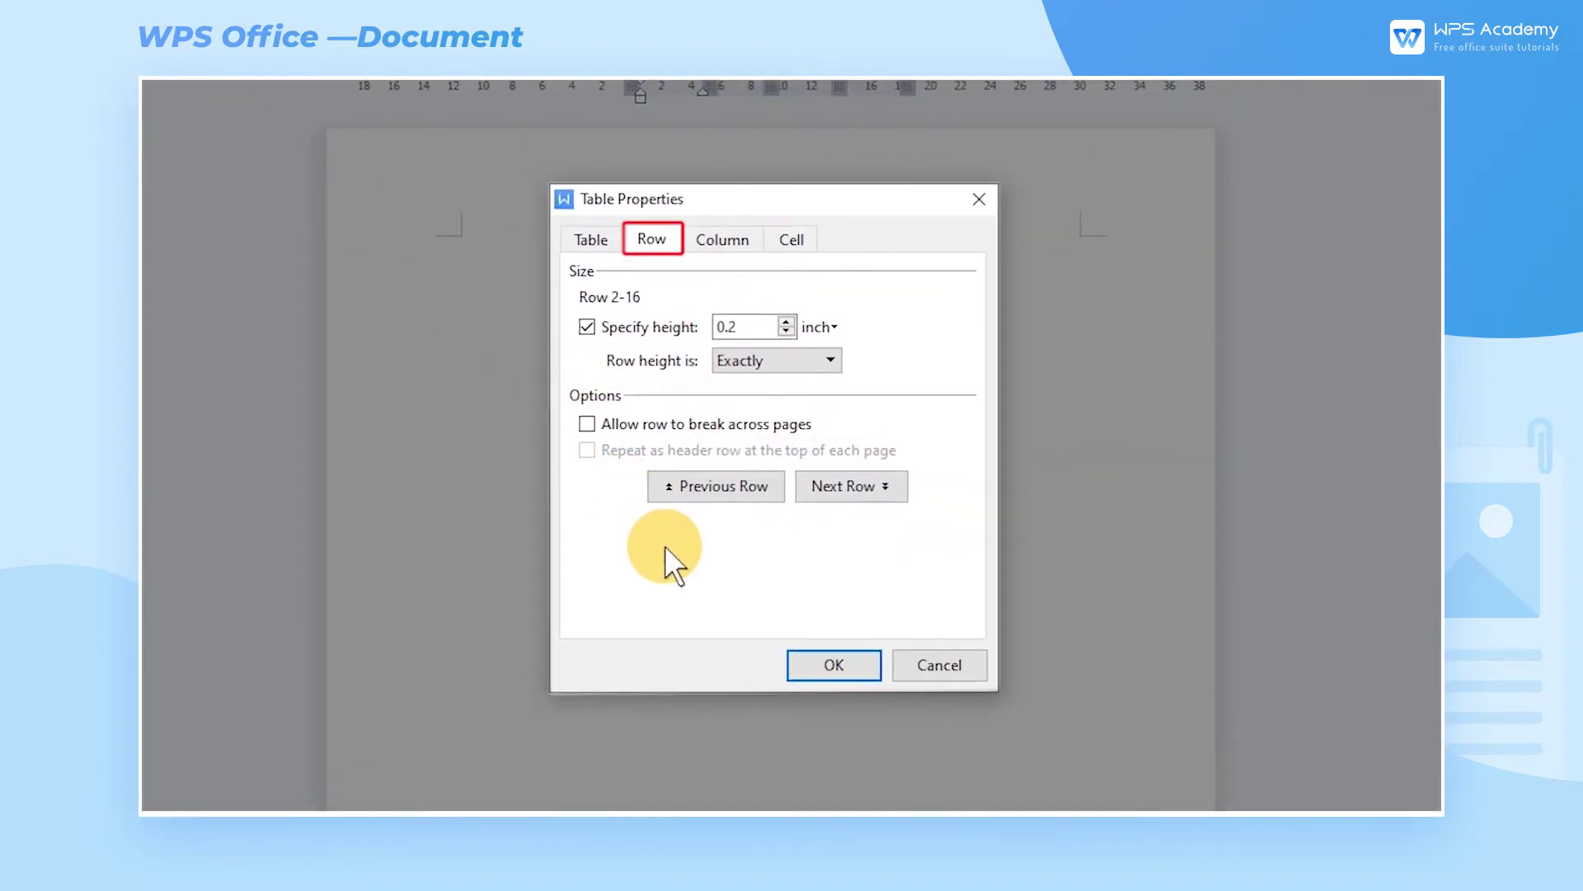
double_click(753, 326)
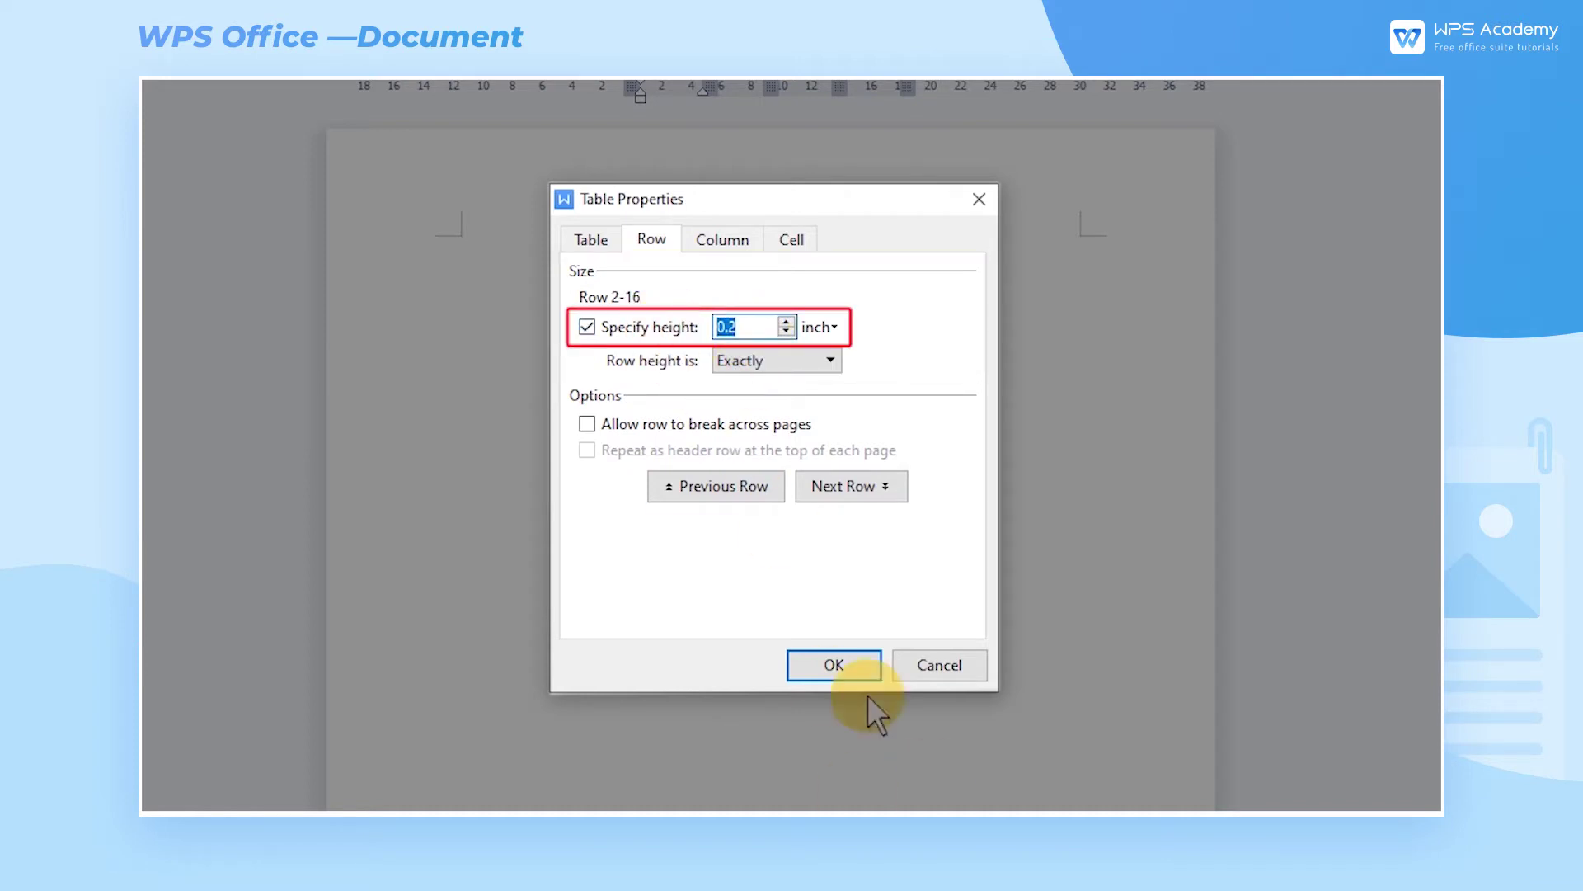
type("0.5")
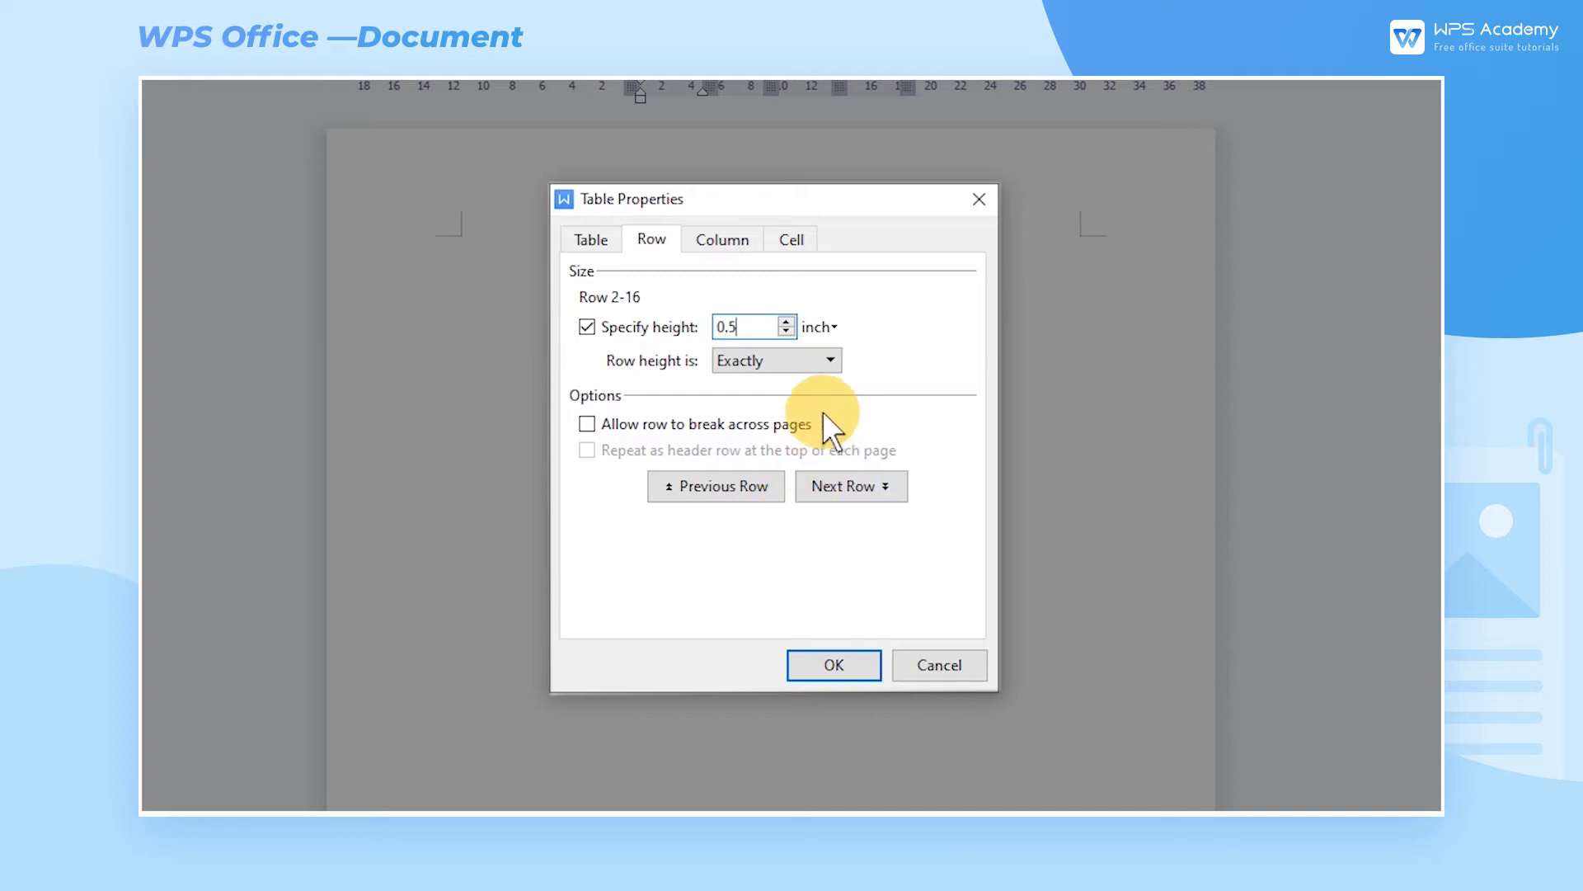
left_click(829, 360)
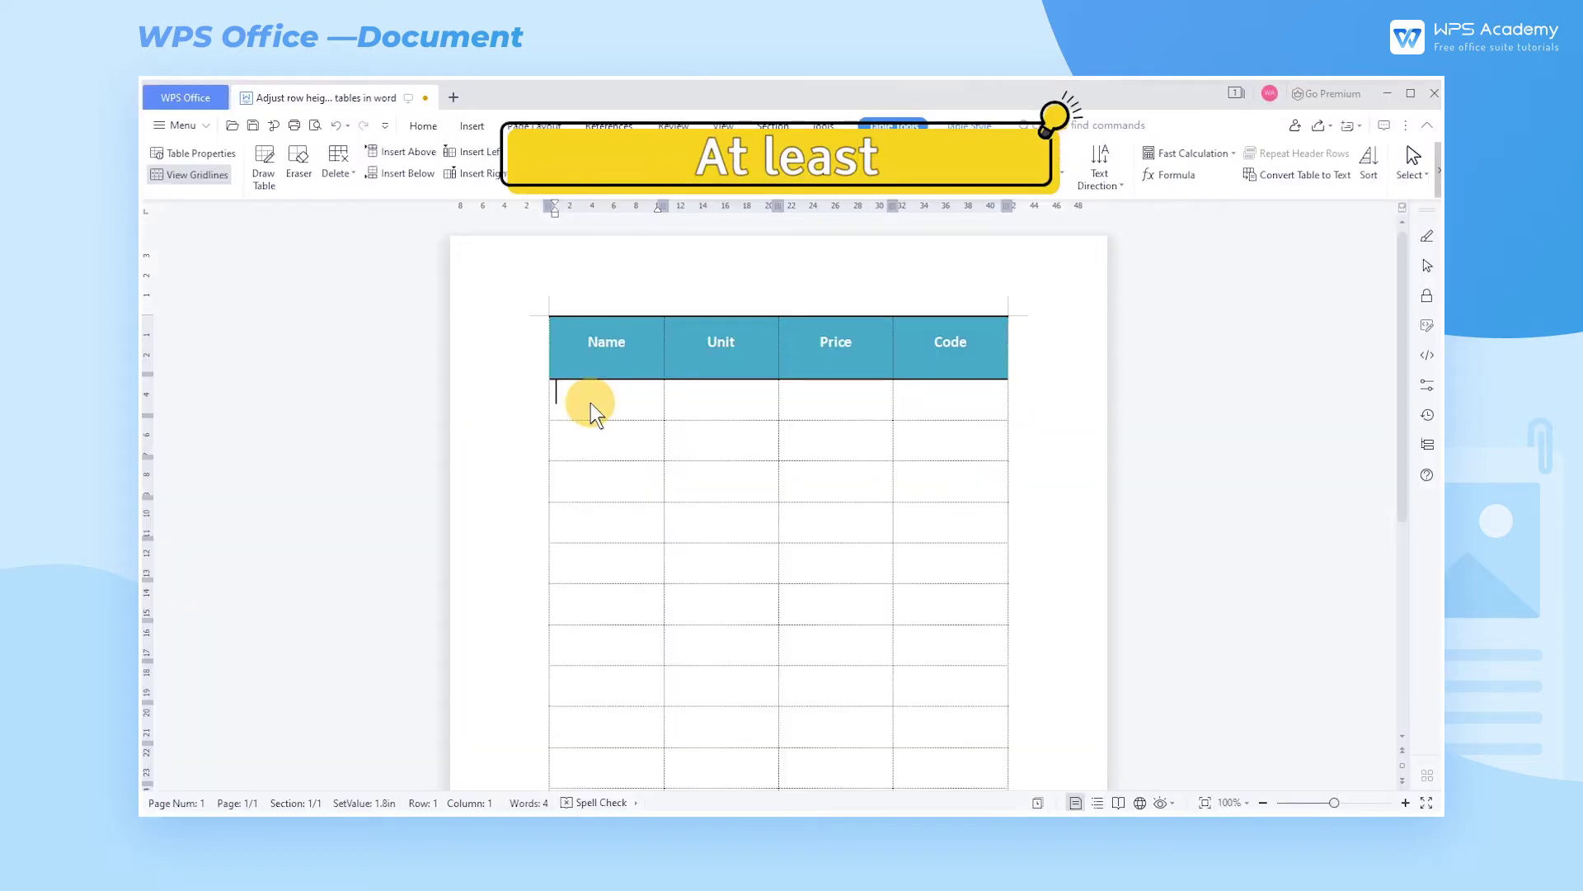
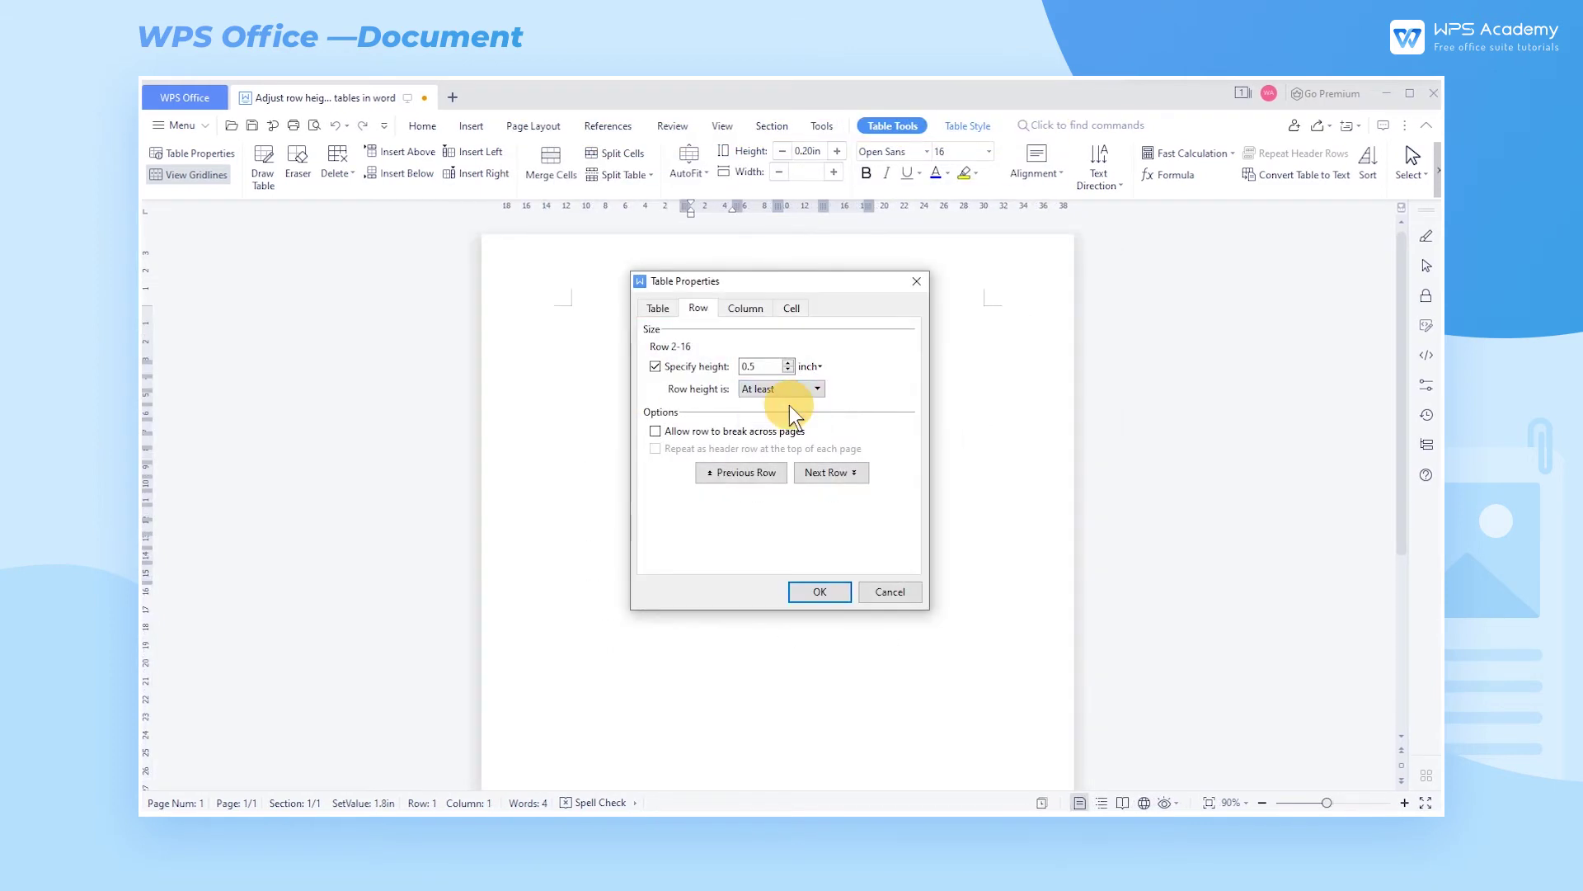
Apply the 'At least' 0.5-inch row height to the body rows
left_click(814, 595)
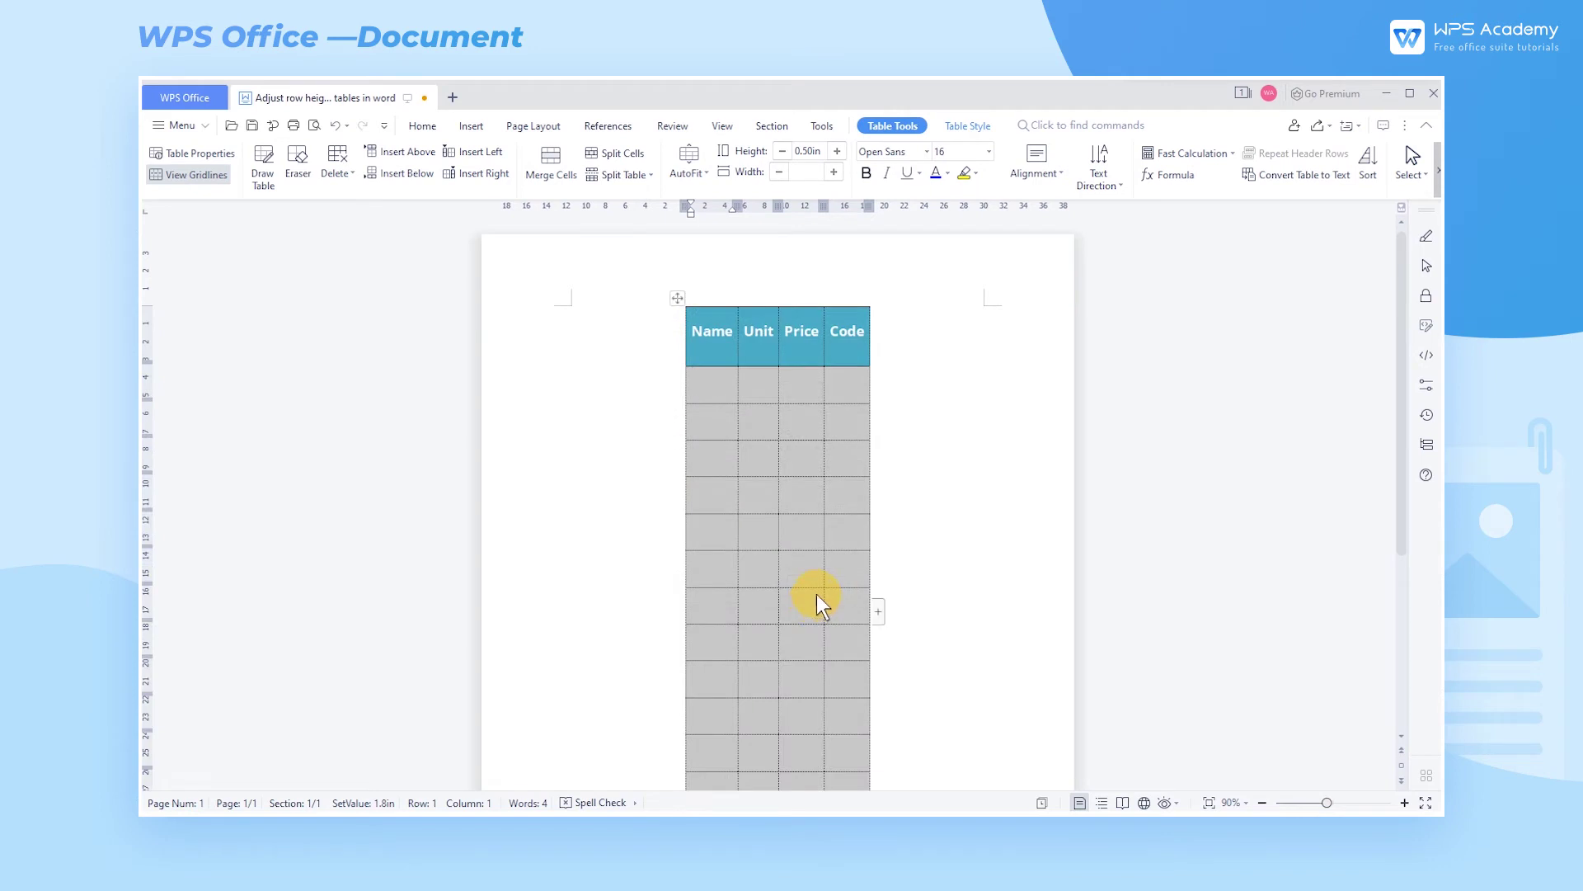
Give the whole table a 1.44-inch preferred column width in Table Properties
left_click(817, 592)
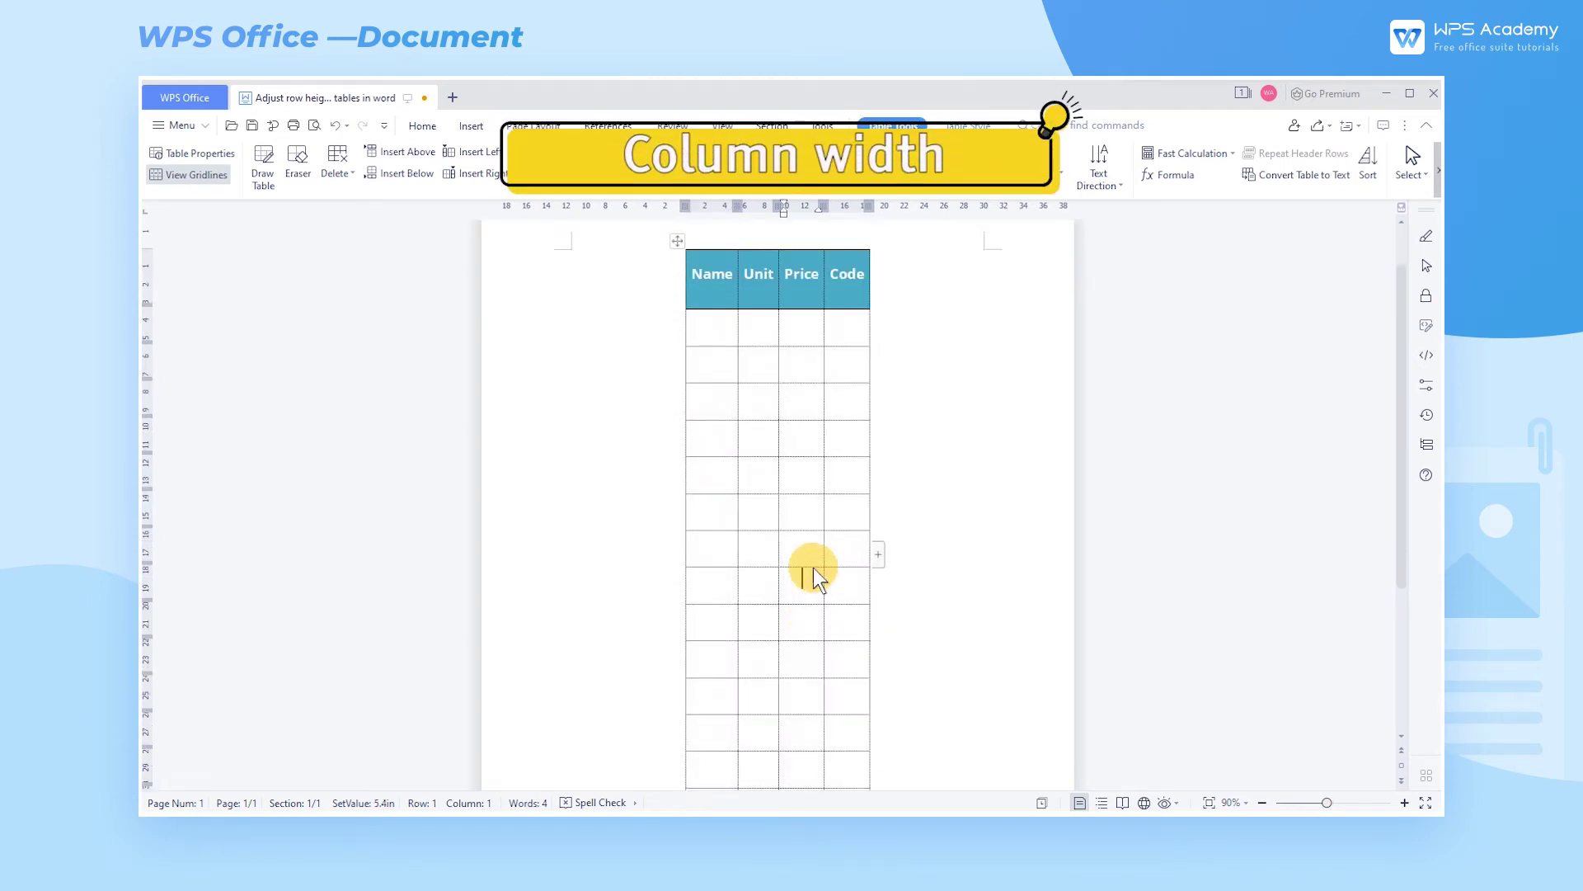
left_click(673, 245)
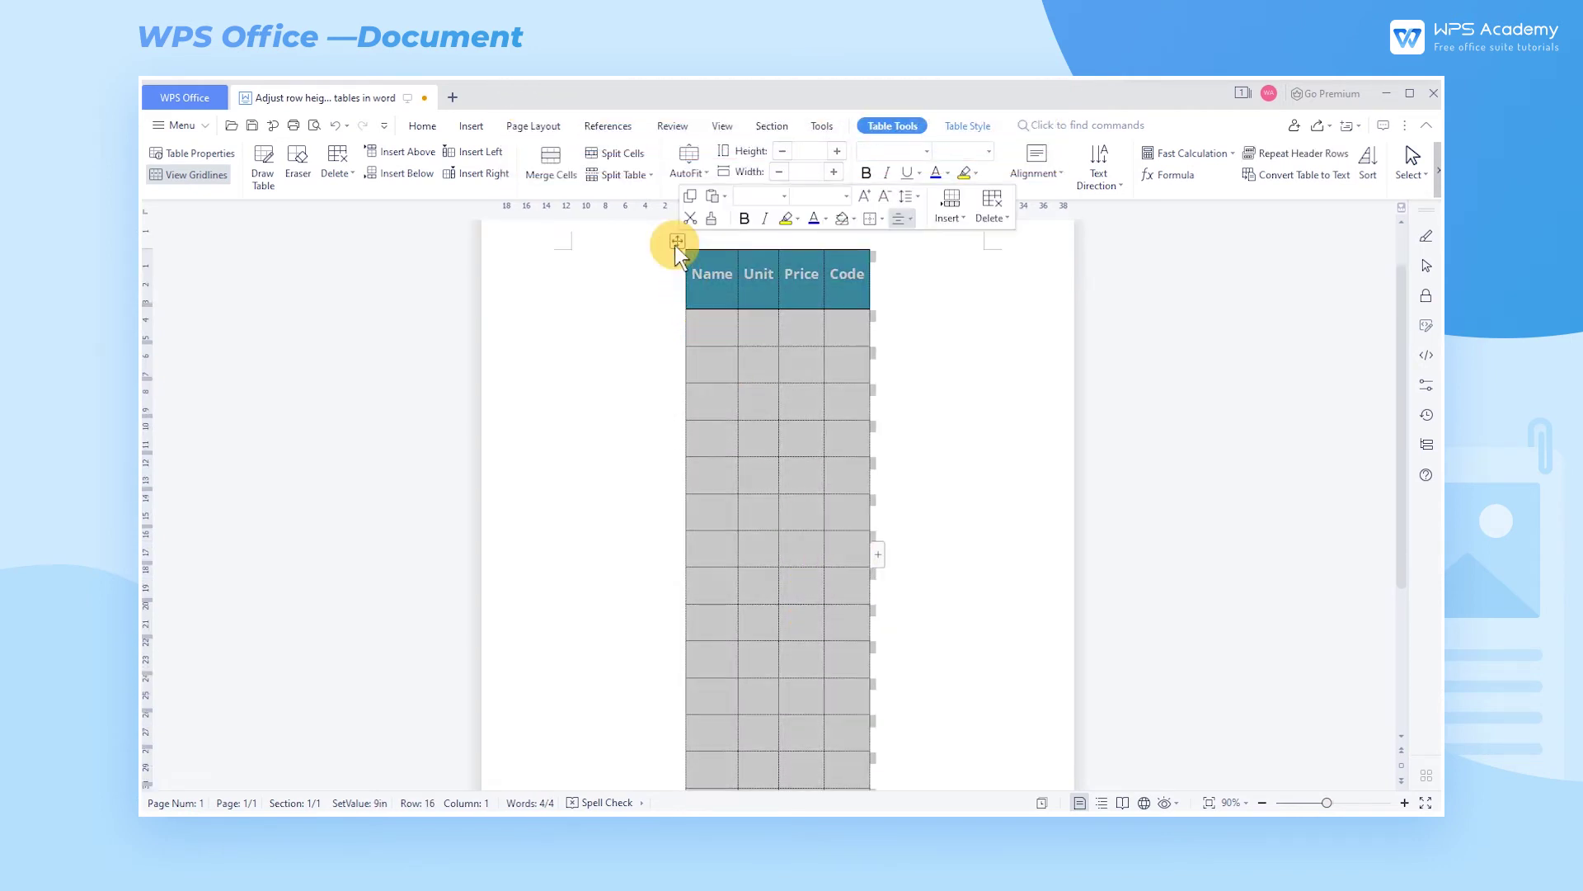
left_click(214, 154)
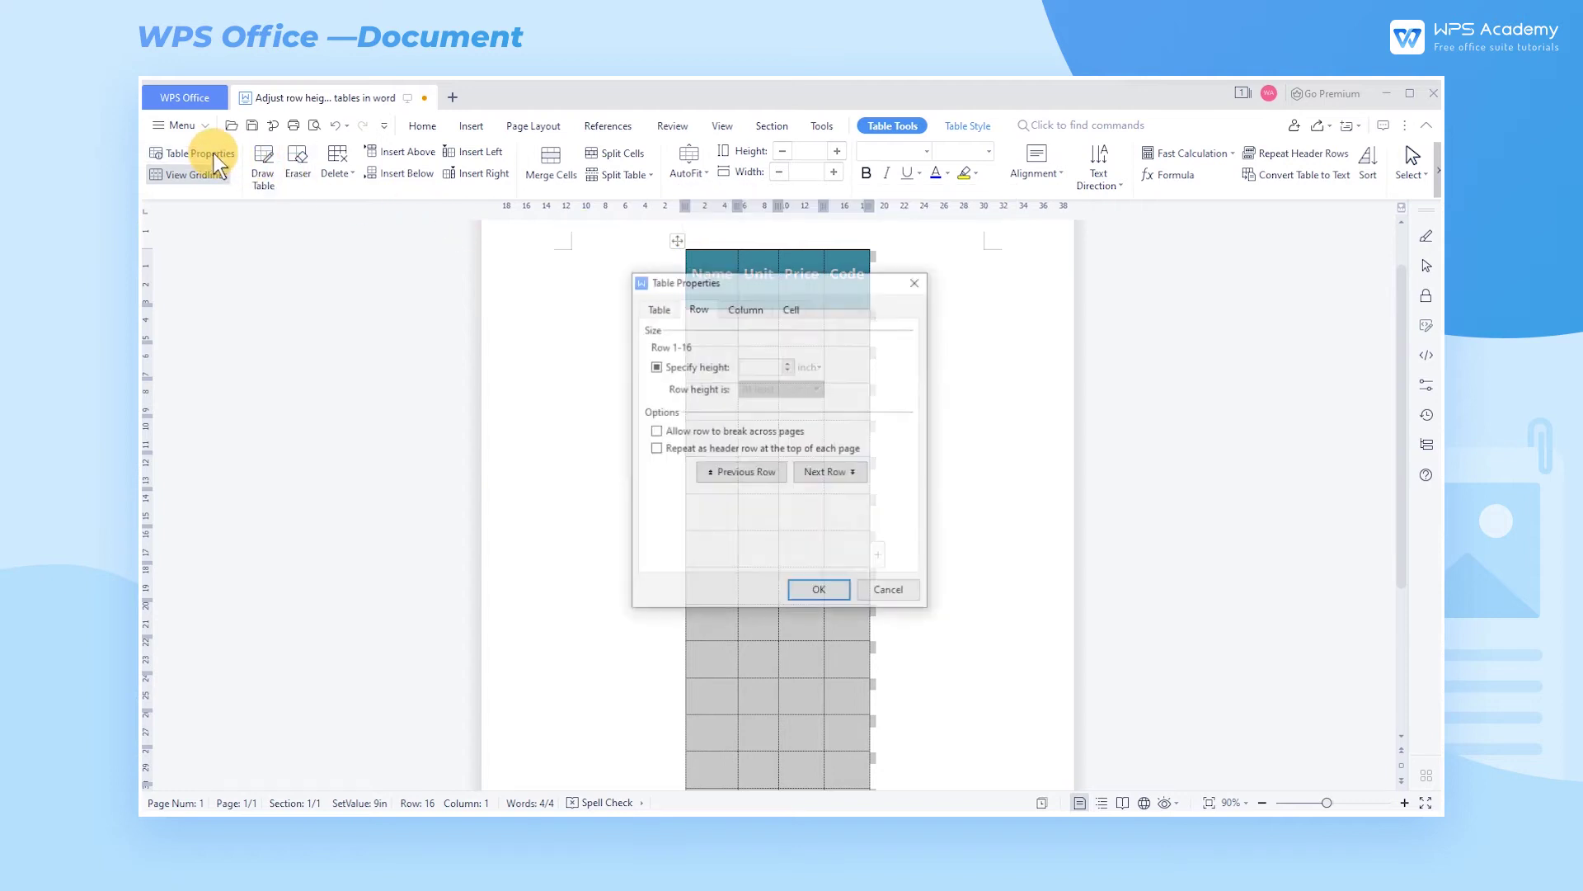
left_click(742, 309)
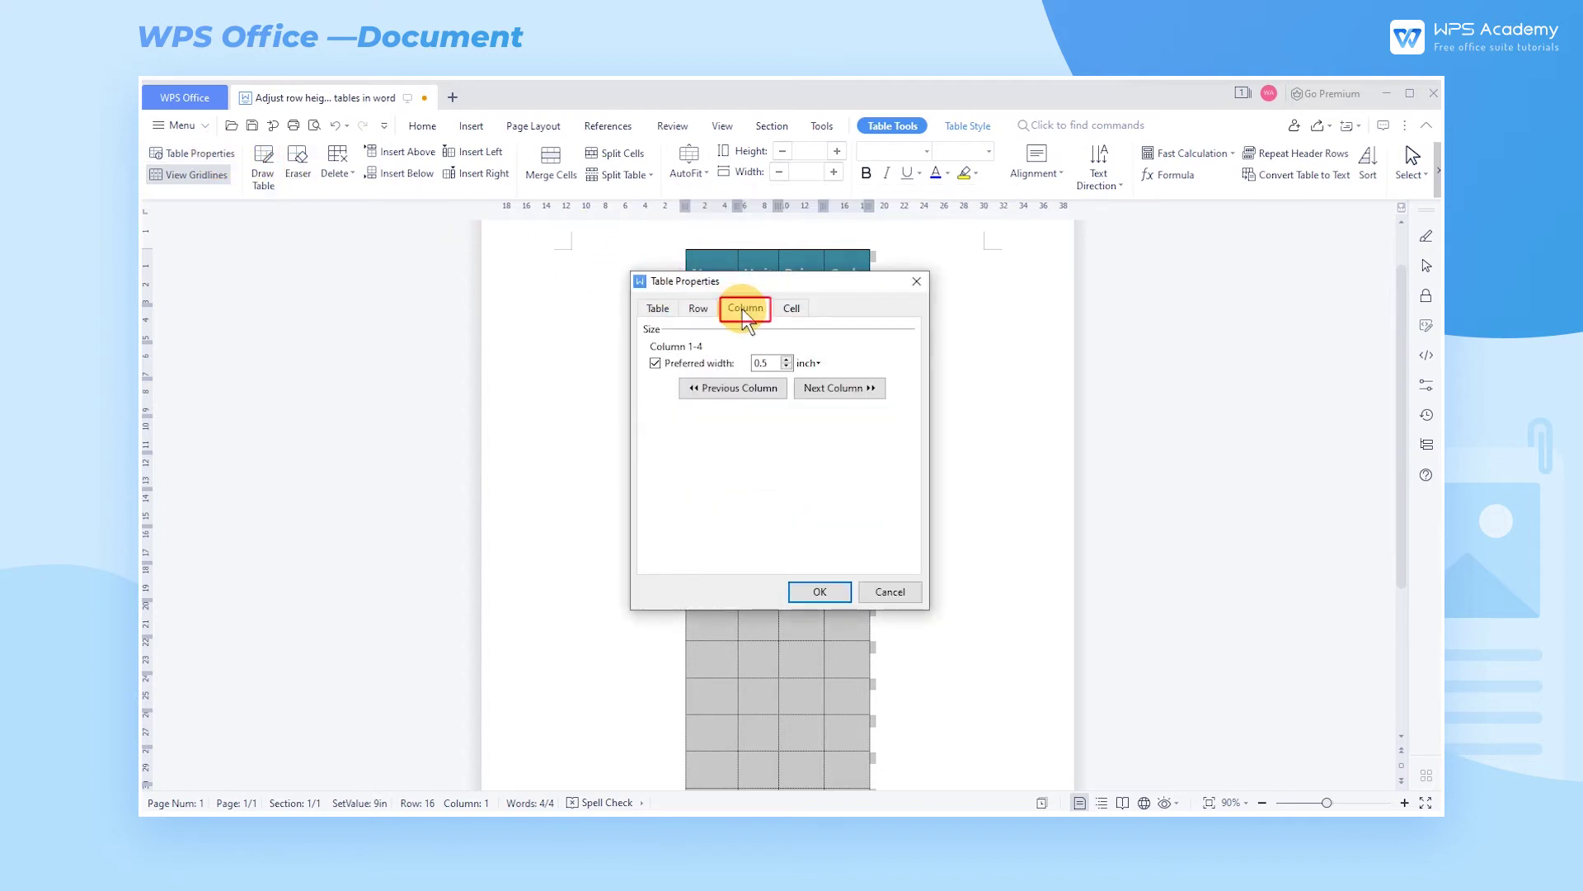
left_click(761, 363)
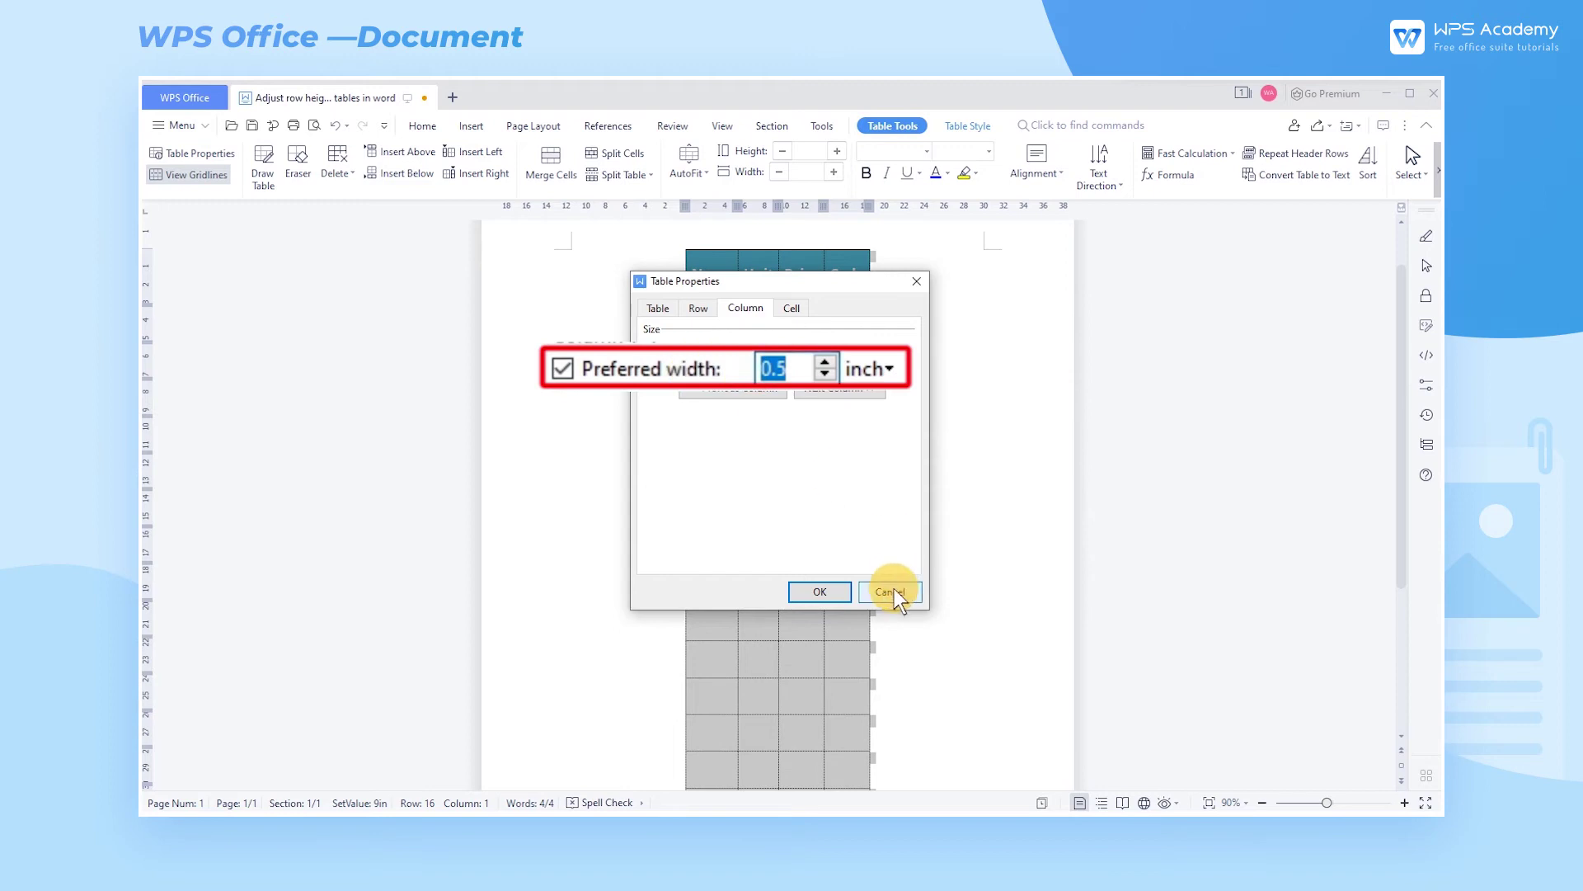
type("1.44")
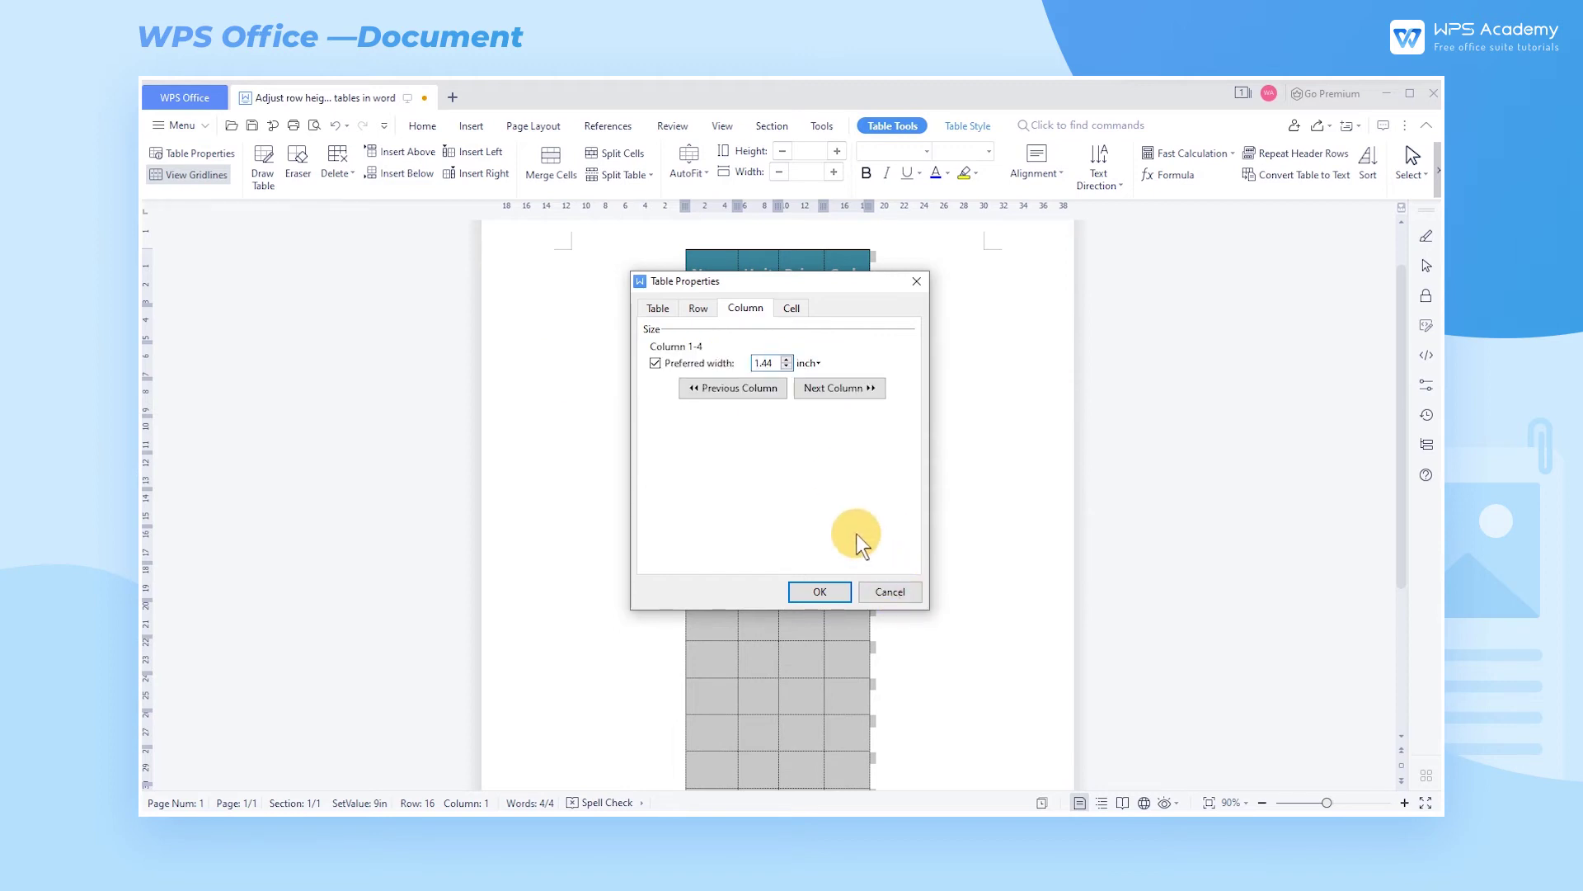
left_click(823, 584)
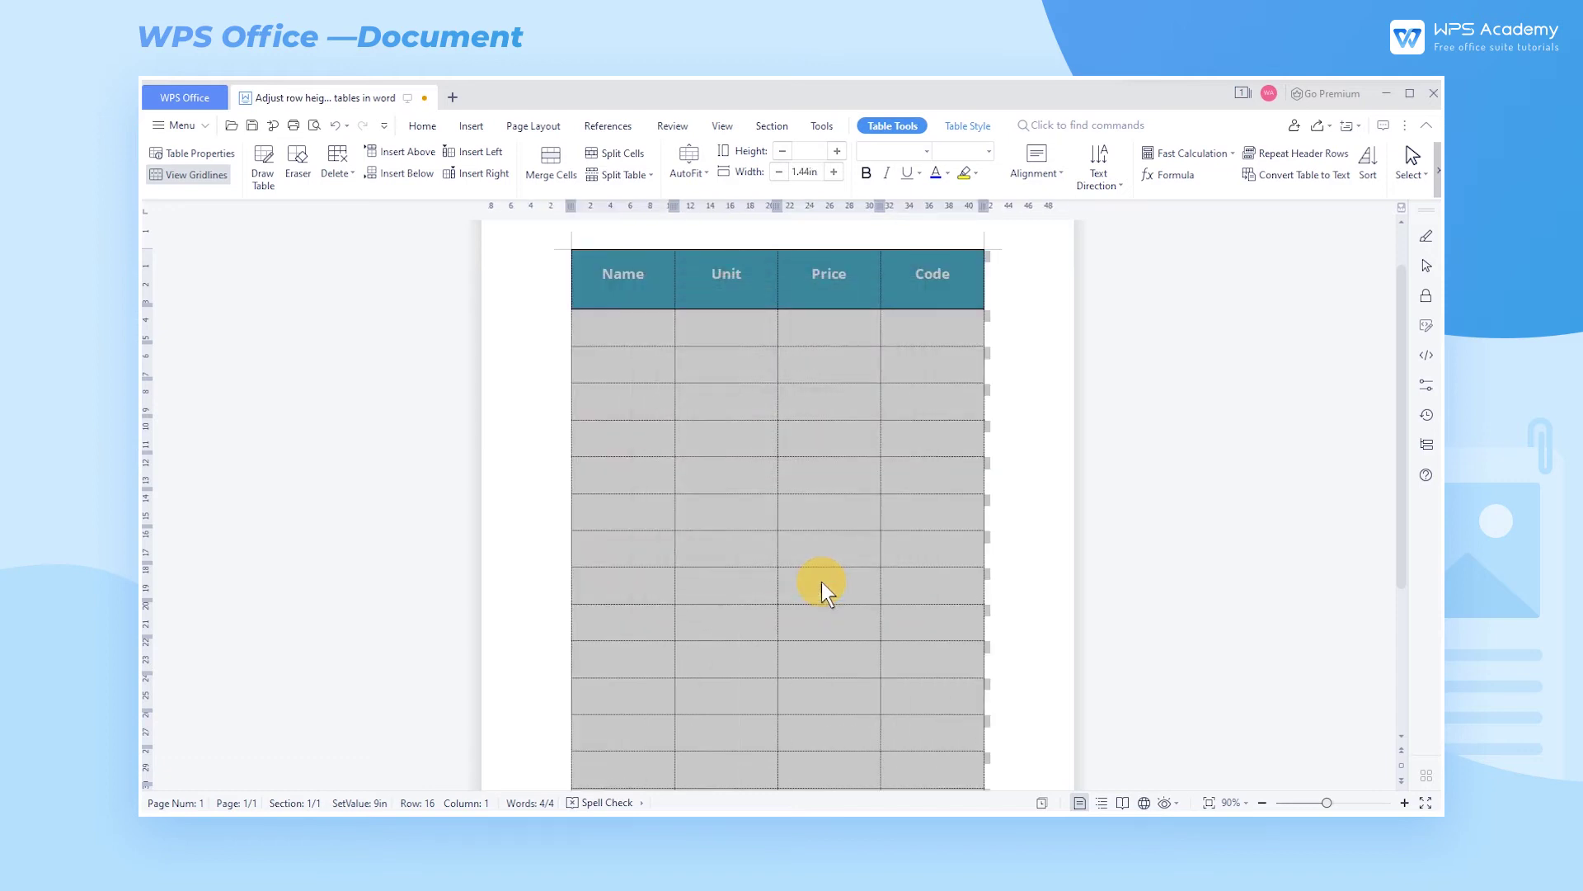
scroll(852, 559, "down", 1)
scroll(853, 559, "down", 2)
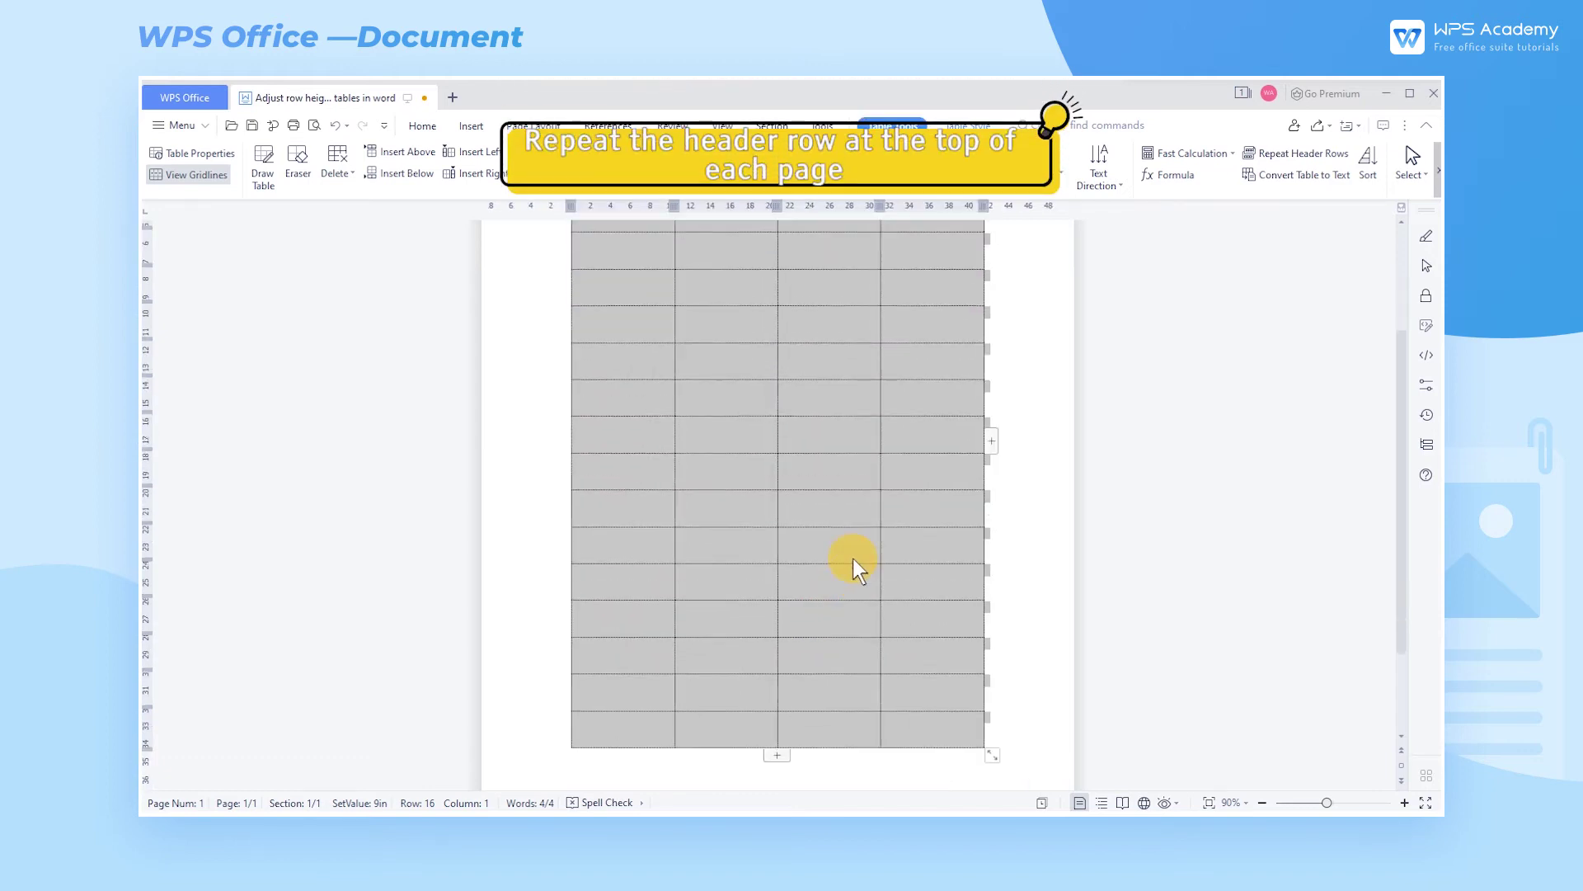
scroll(853, 558, "down", 1)
scroll(853, 557, "down", 1)
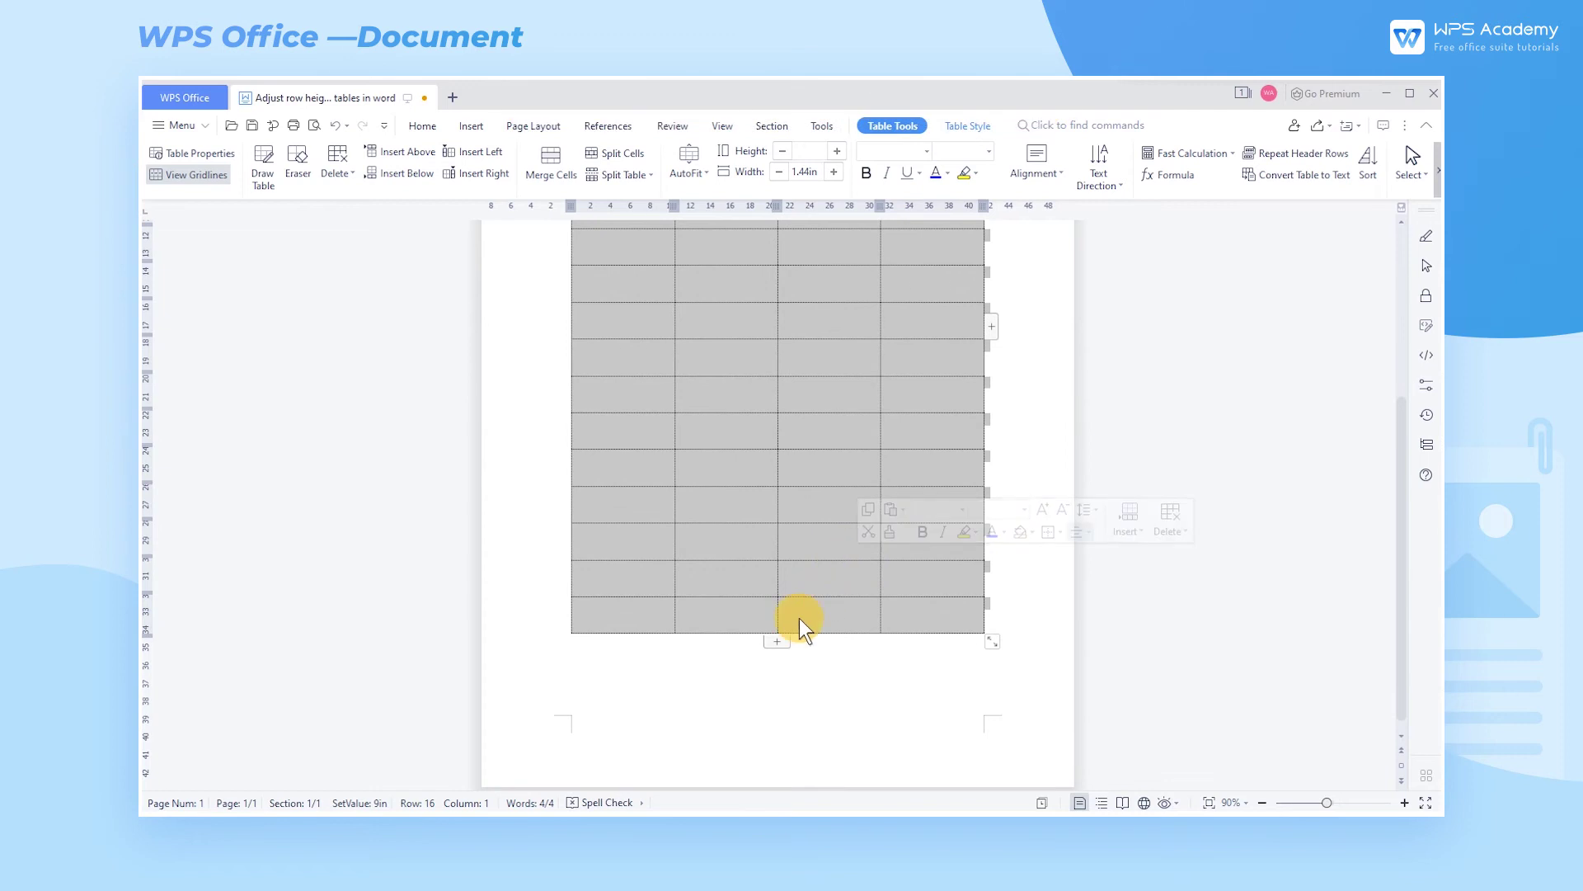
Add empty rows below the table until two rows spill onto page 2
left_click(776, 640)
left_click(776, 678)
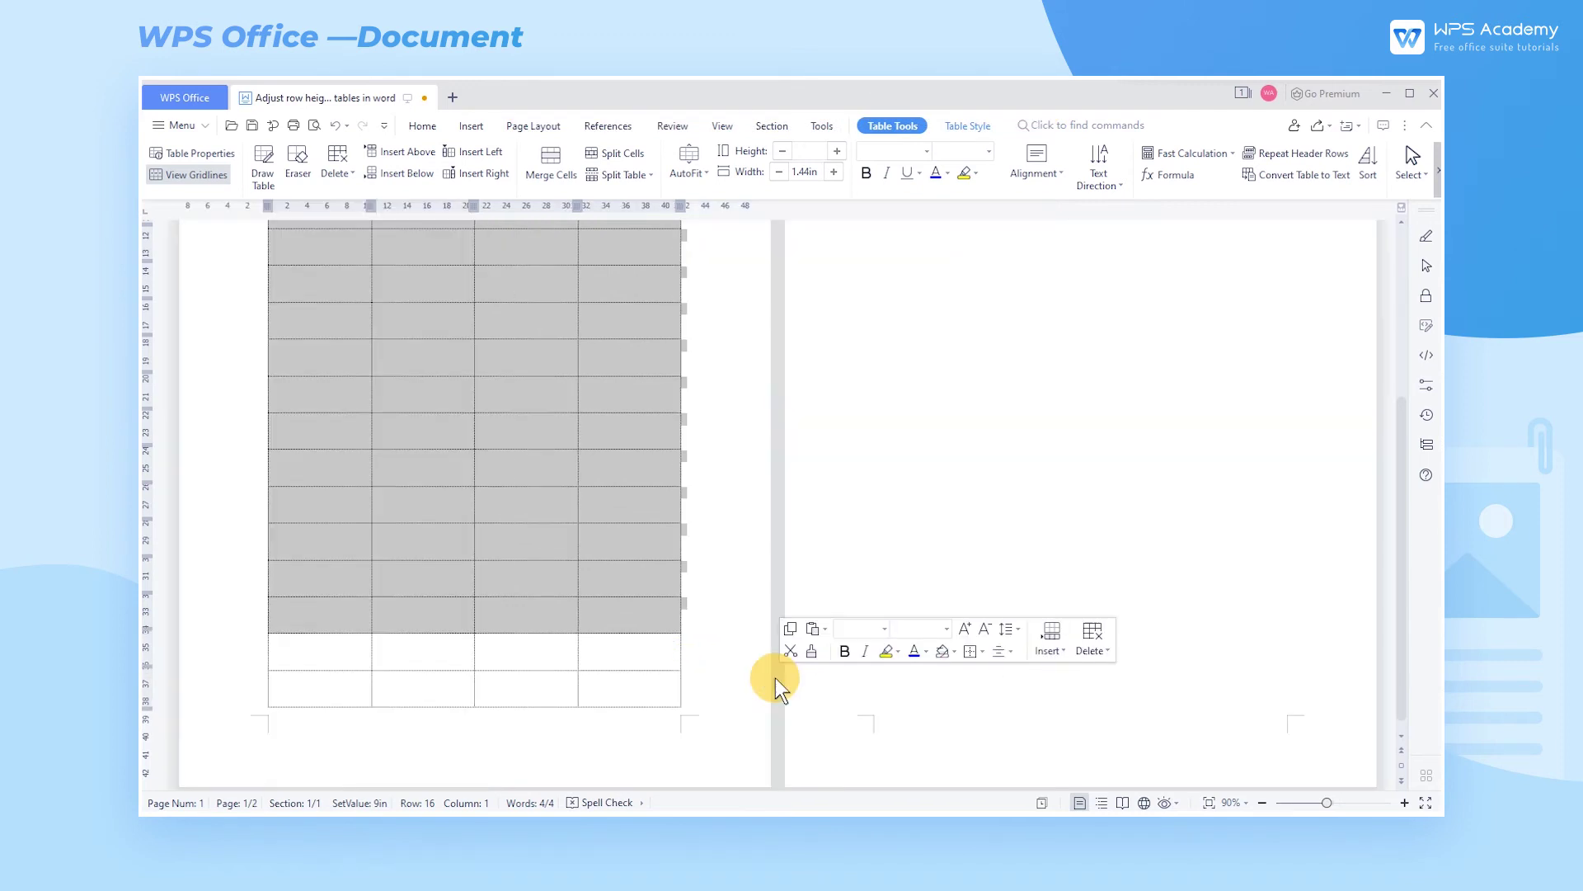
left_click(513, 710)
scroll(483, 731, "down", 1)
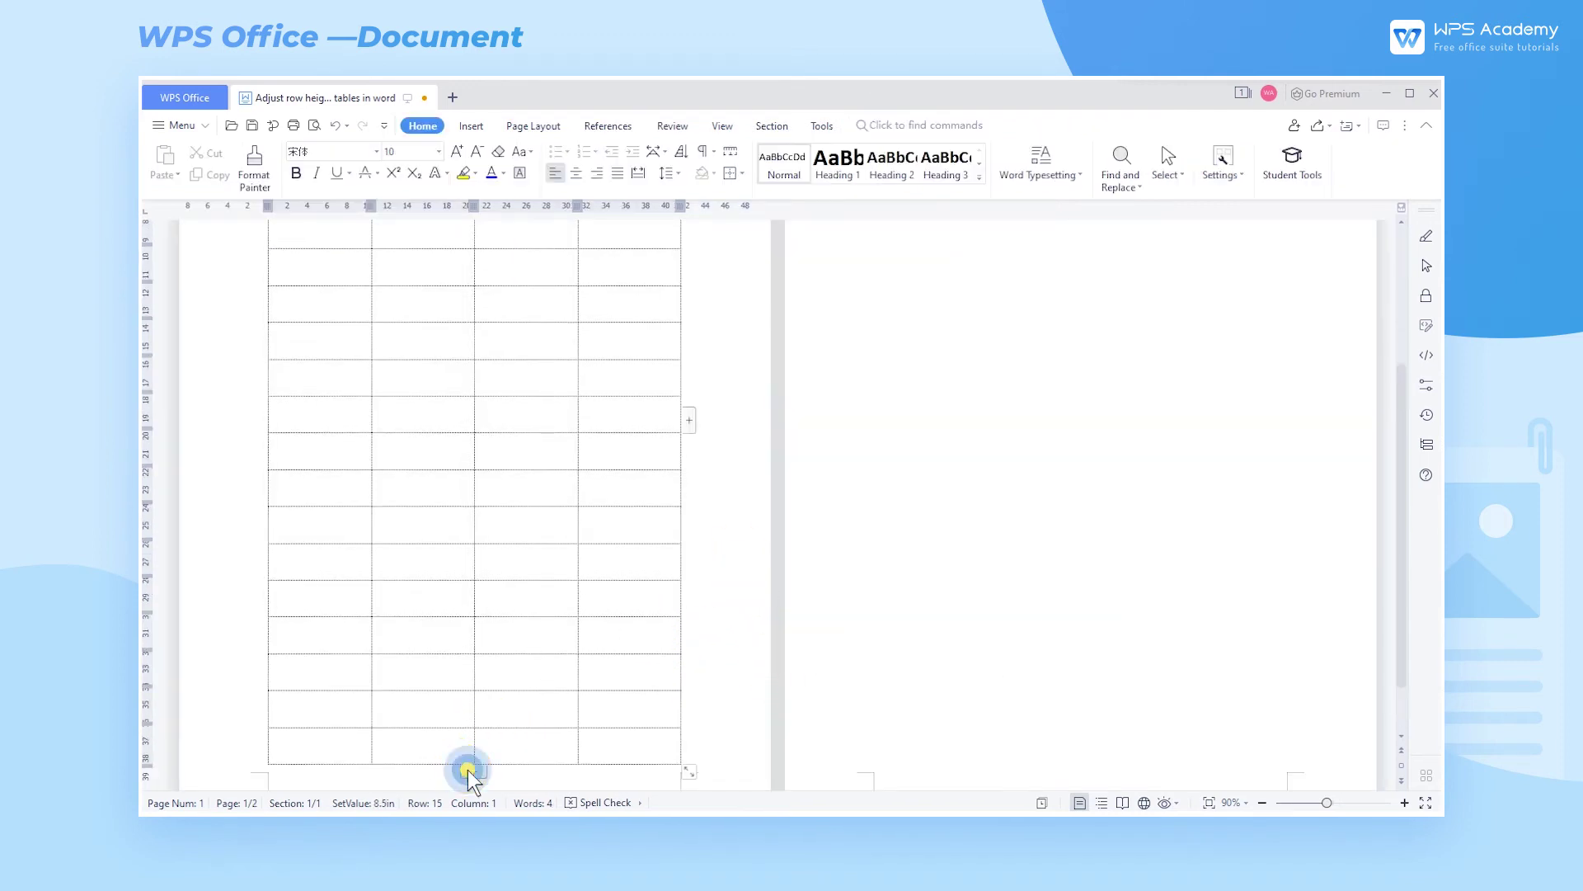
scroll(689, 514, "up", 1)
scroll(817, 468, "up", 3)
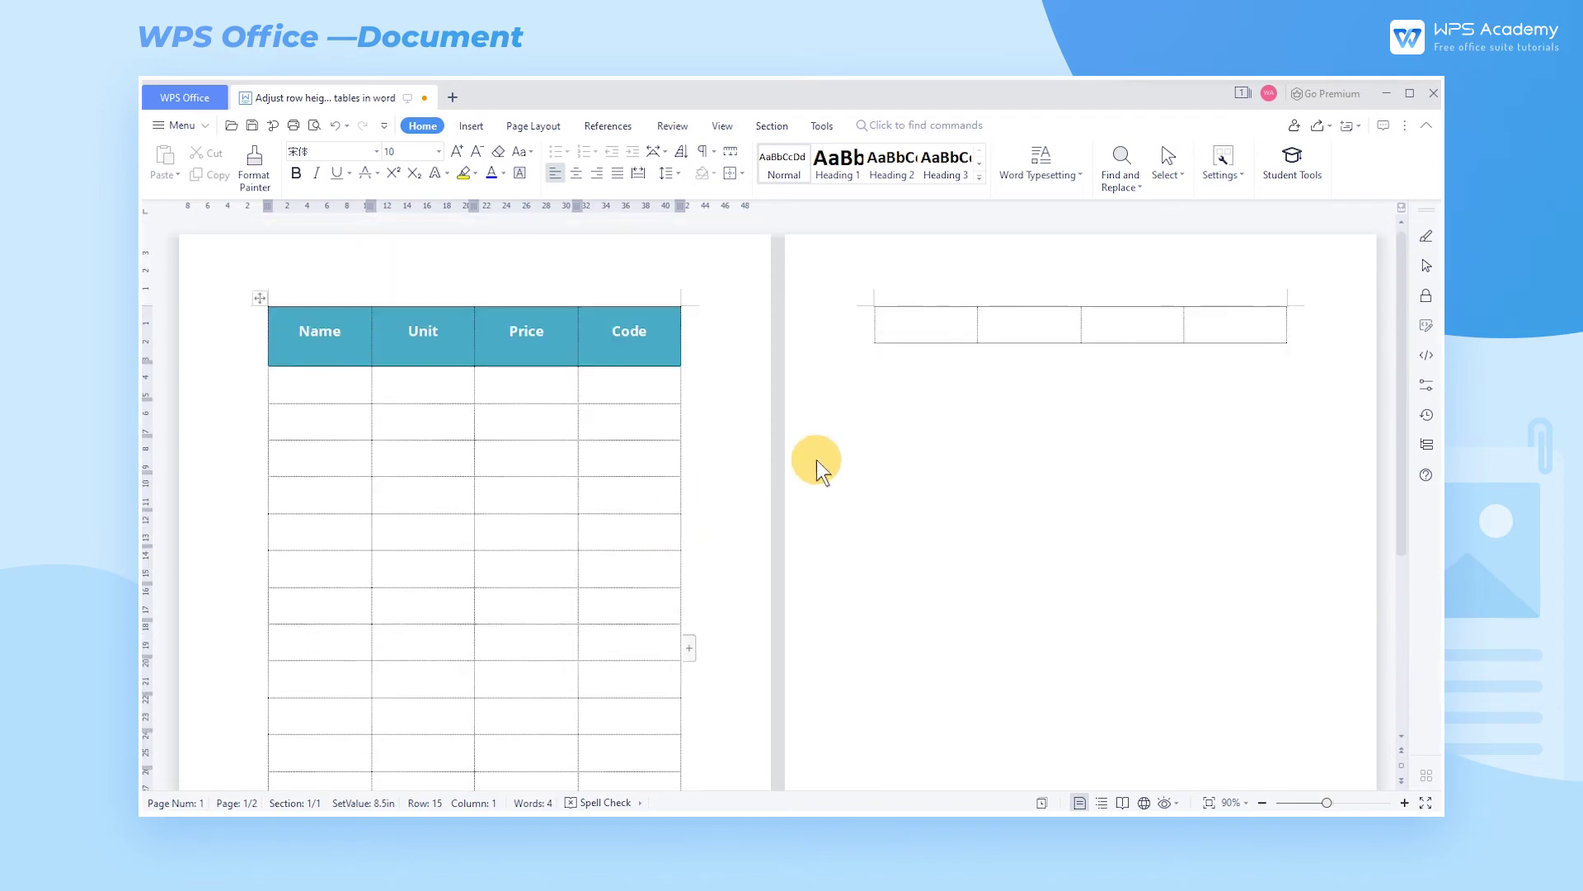
left_click(1082, 348)
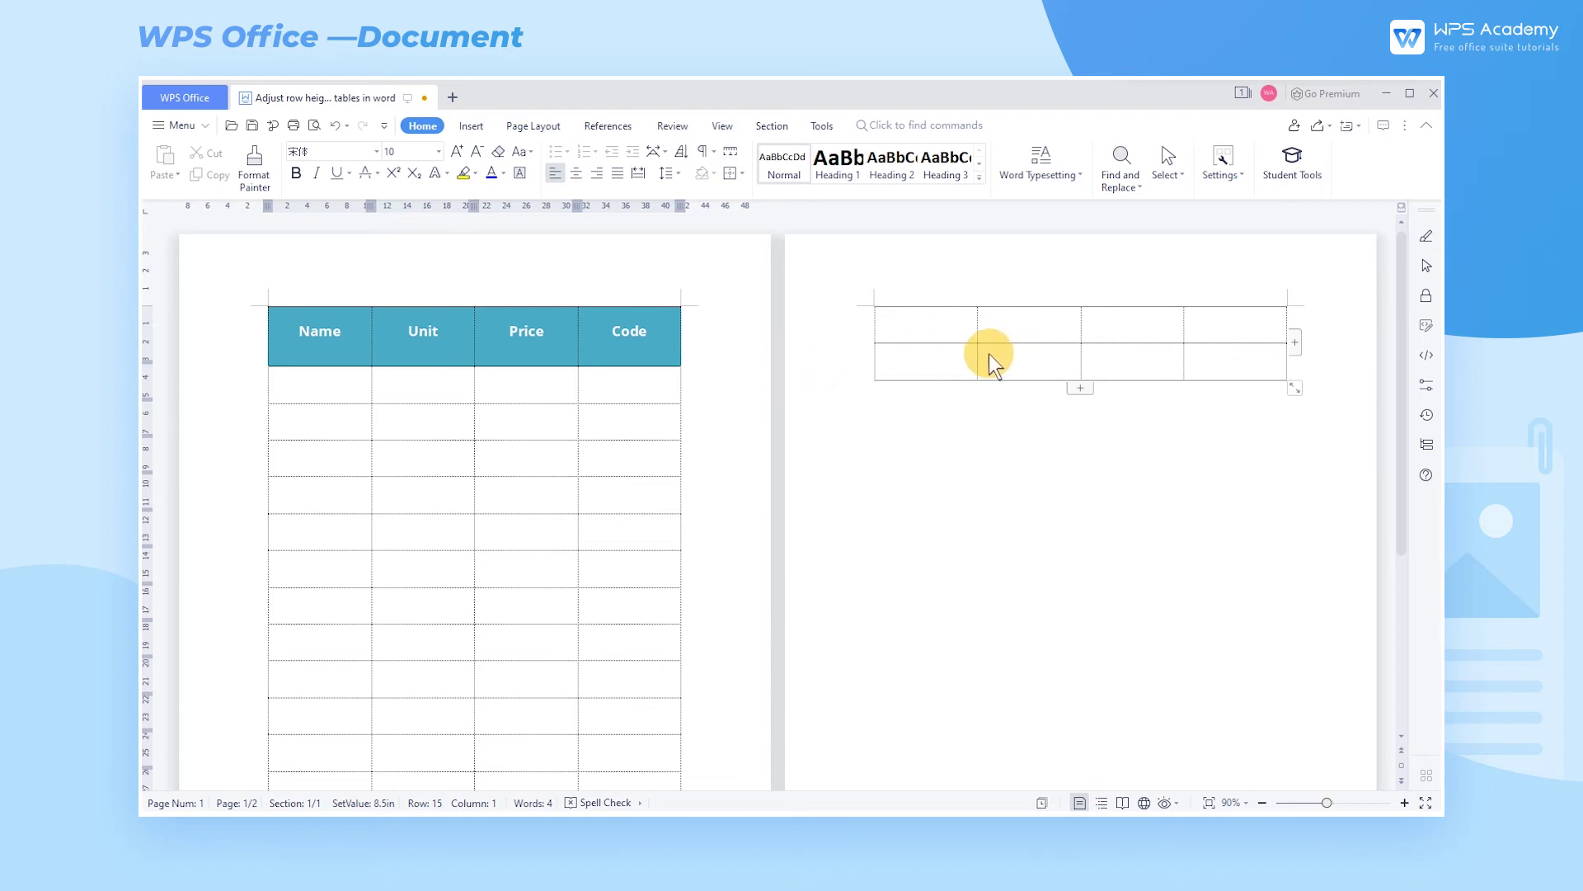
Set the Name/Unit/Price/Code row to repeat as header row on each page
left_click(252, 332)
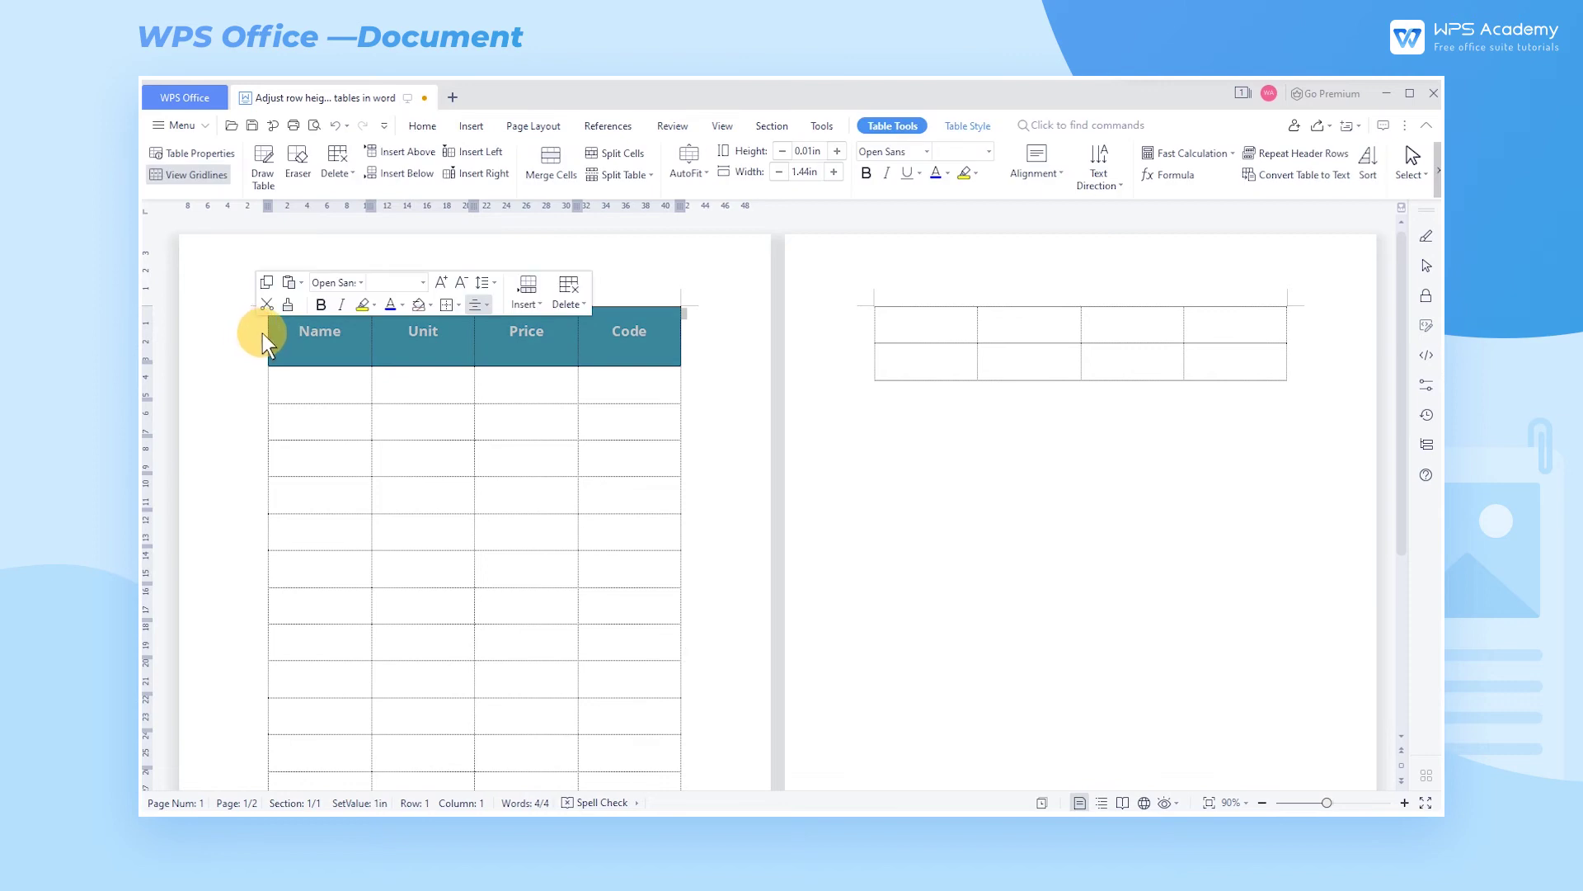
left_click(215, 154)
left_click(696, 310)
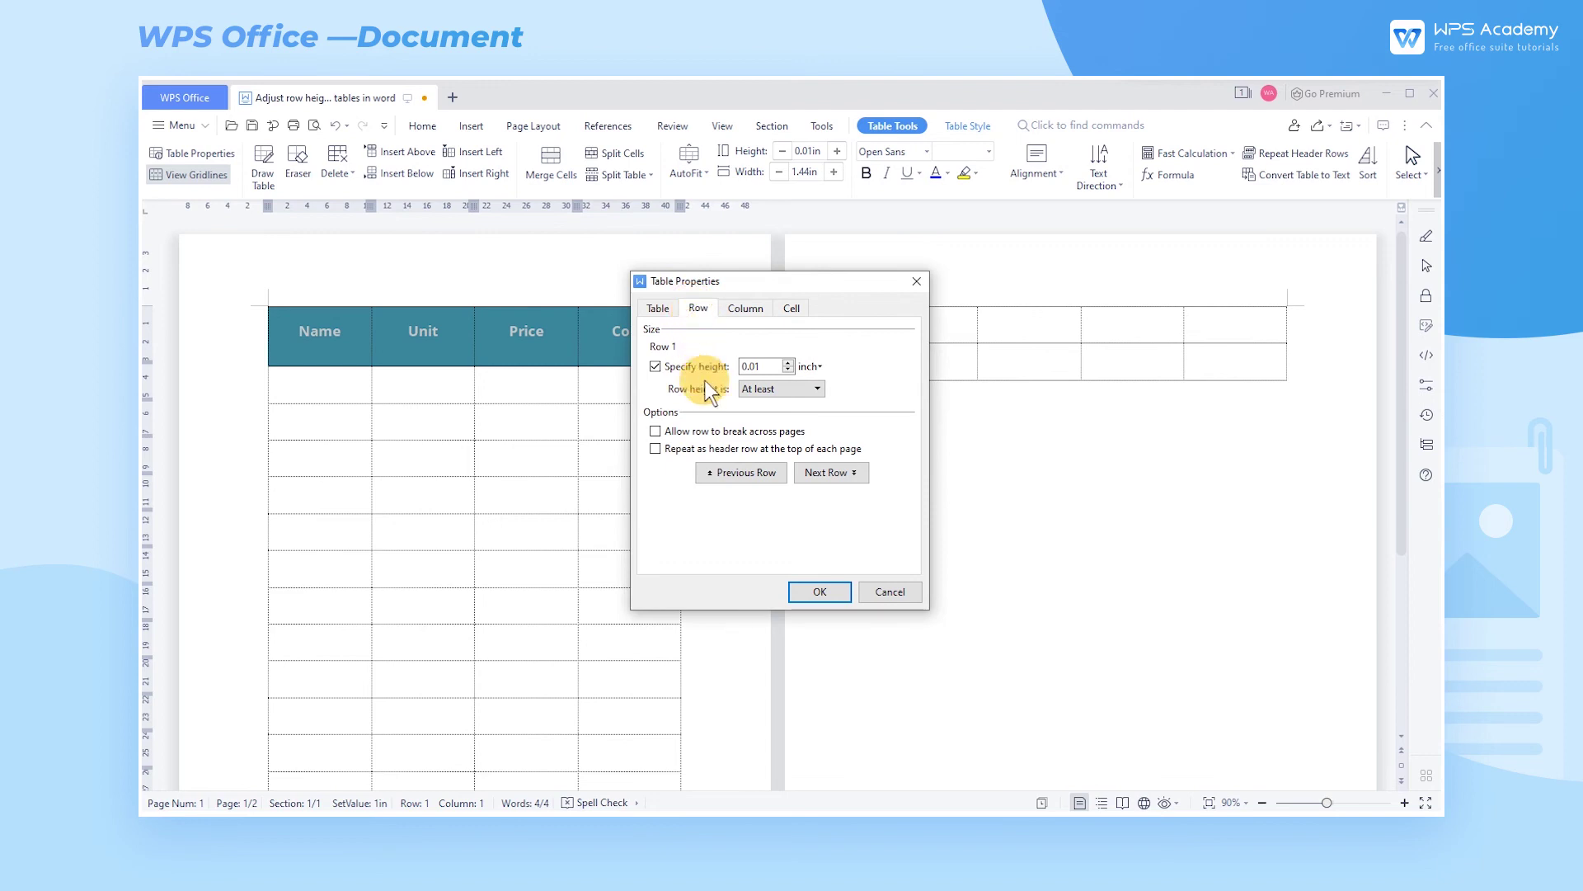
left_click(711, 449)
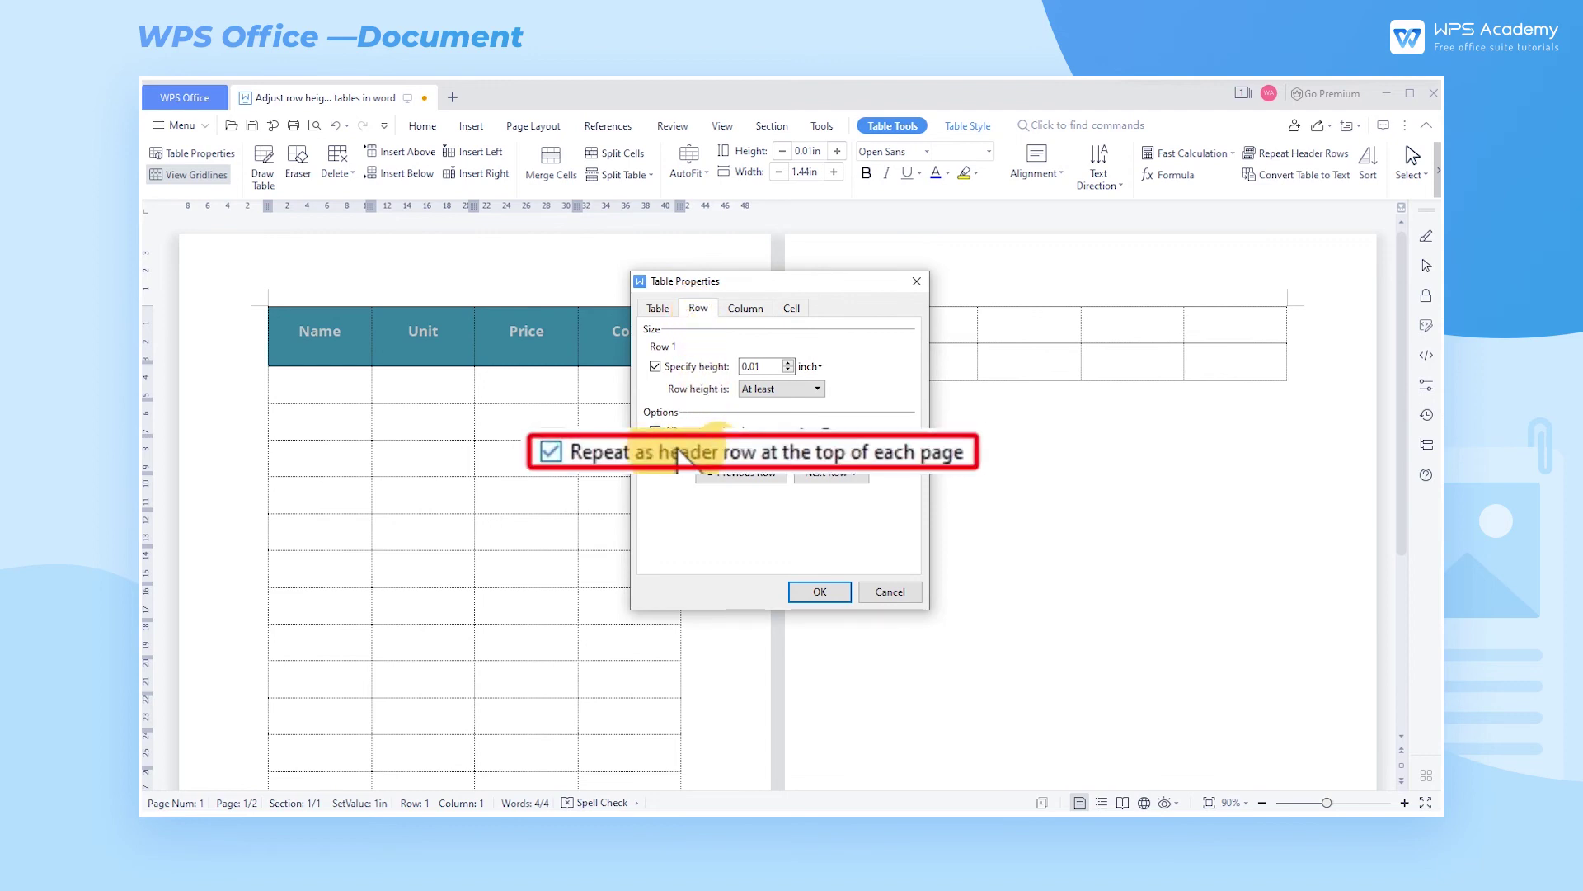
left_click(811, 589)
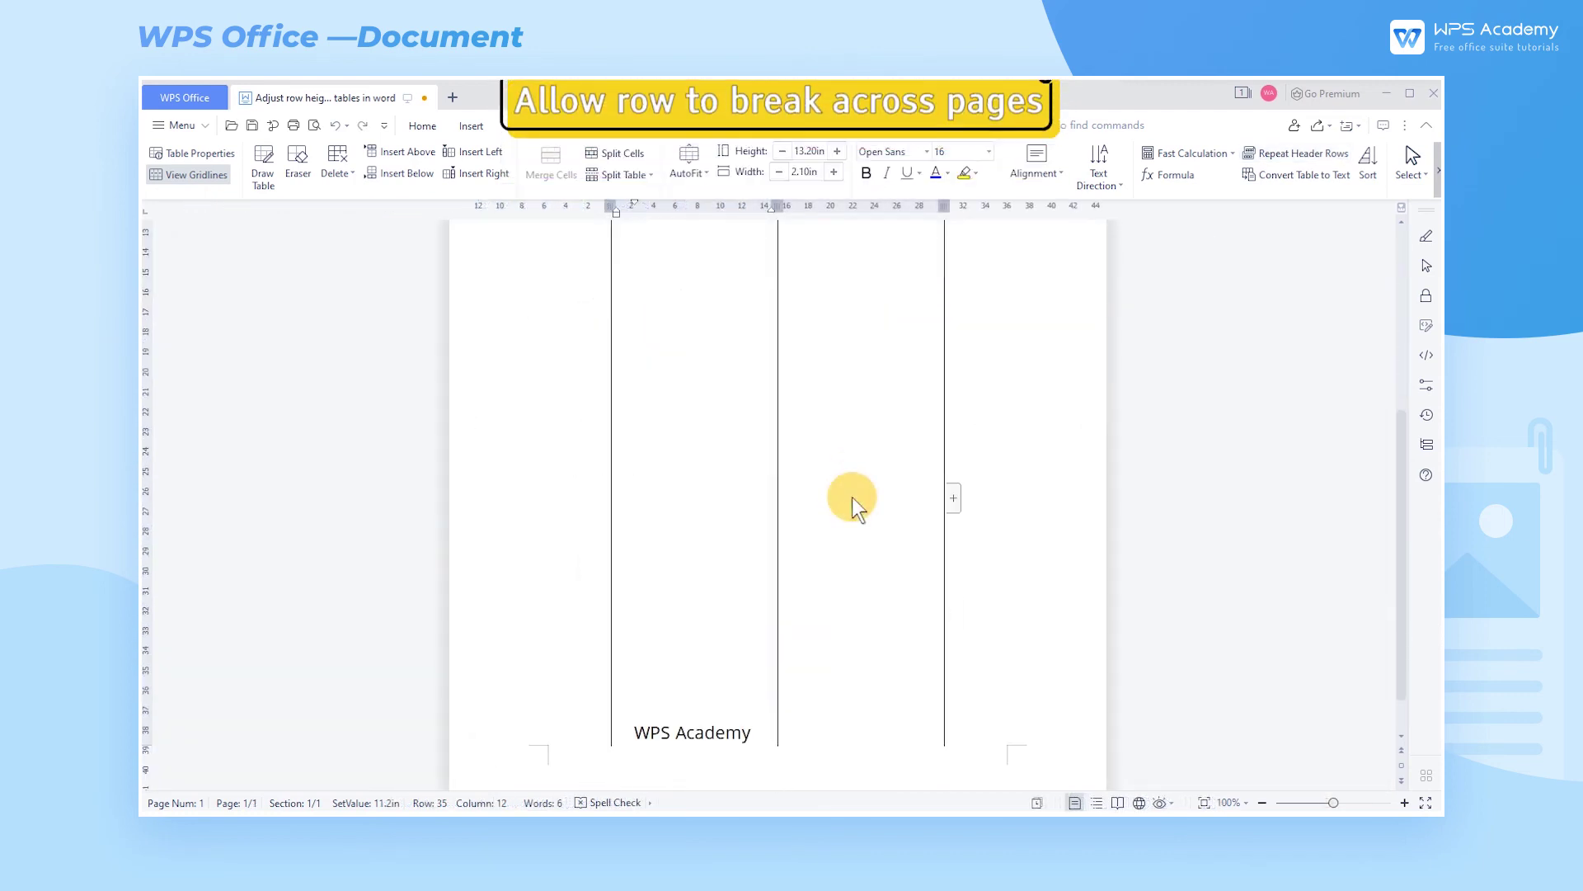
scroll(852, 498, "down", 1)
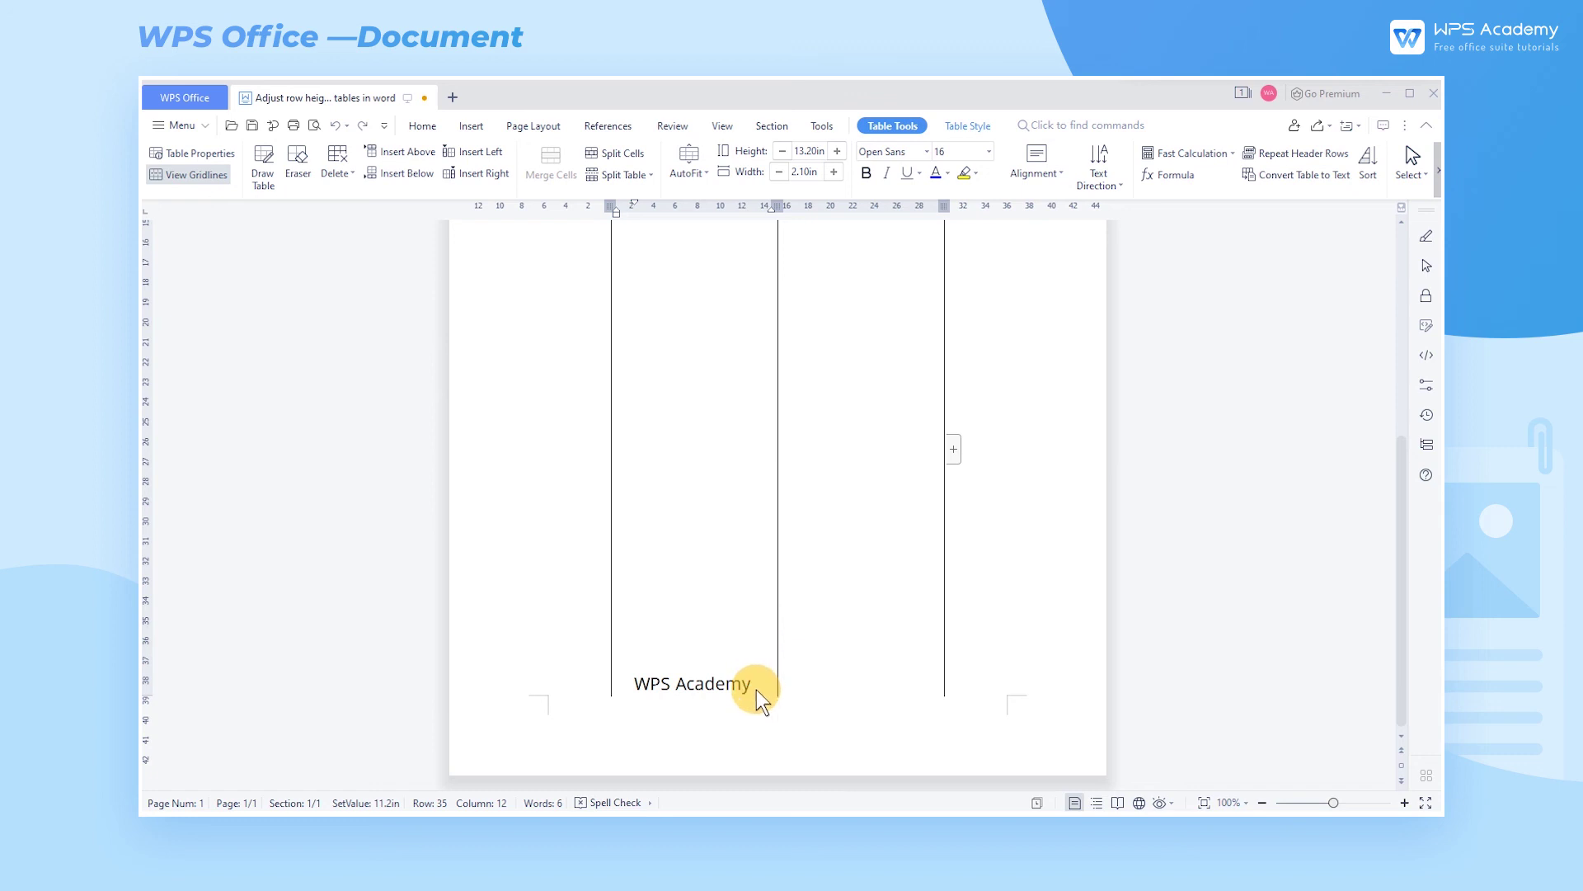